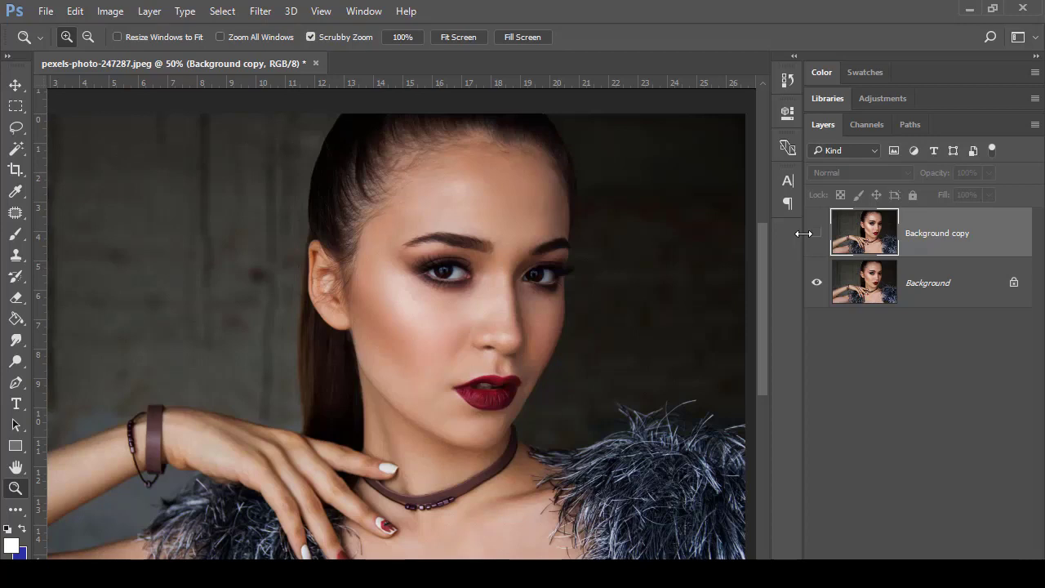
Show the Background copy layer and look at the Smudge and Dodge tool groups
{"action": "left_click", "coordinate": [816, 234]}
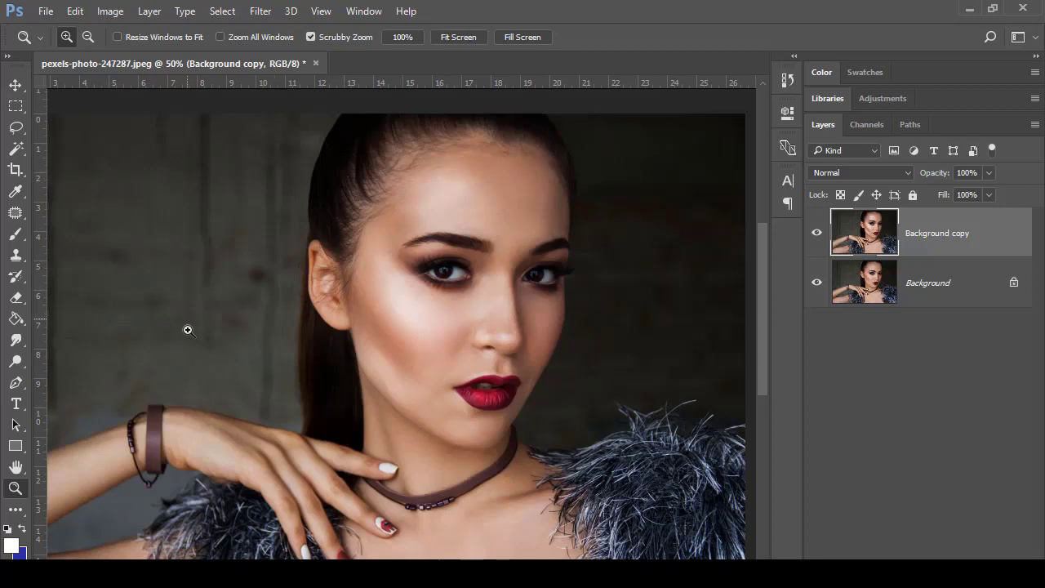
{"action": "left_click", "coordinate": [18, 343]}
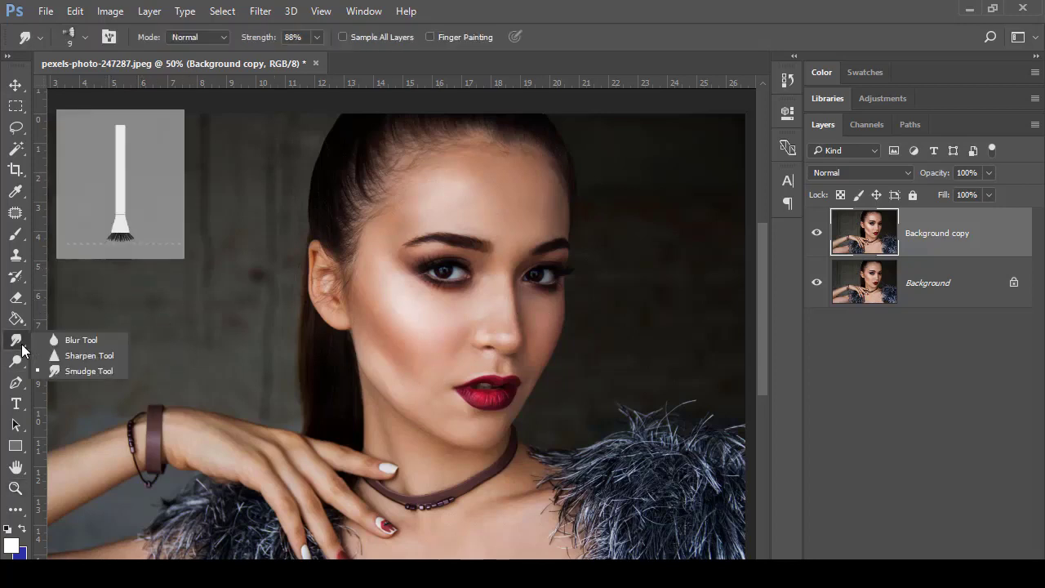
{"action": "left_click", "coordinate": [16, 362]}
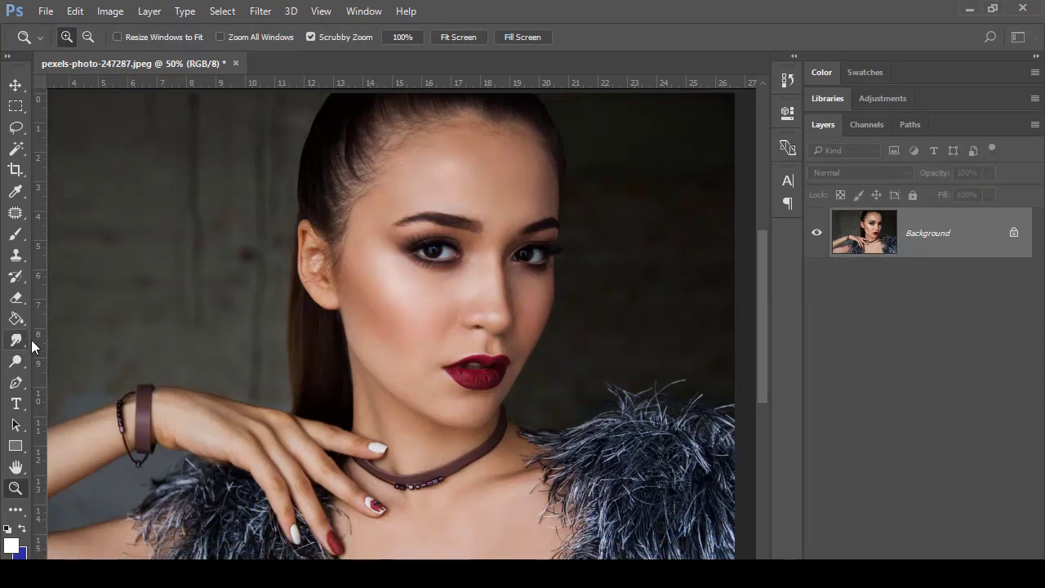
Activate the Dodge tool and set its range to Shadows
{"action": "left_click", "coordinate": [16, 341]}
{"action": "right_click", "coordinate": [18, 349]}
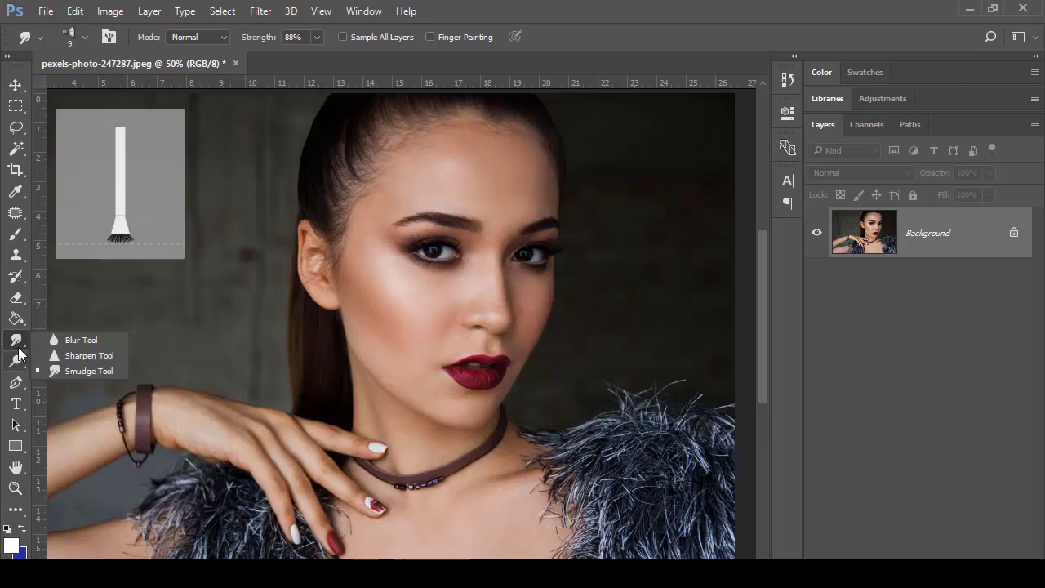
{"action": "left_click", "coordinate": [17, 362]}
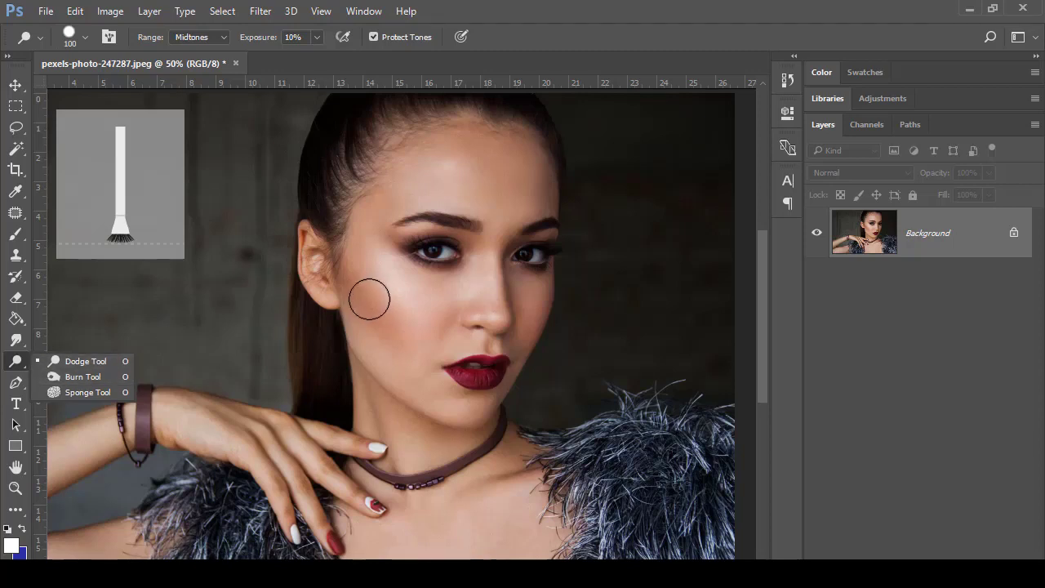
{"action": "left_click", "coordinate": [82, 360]}
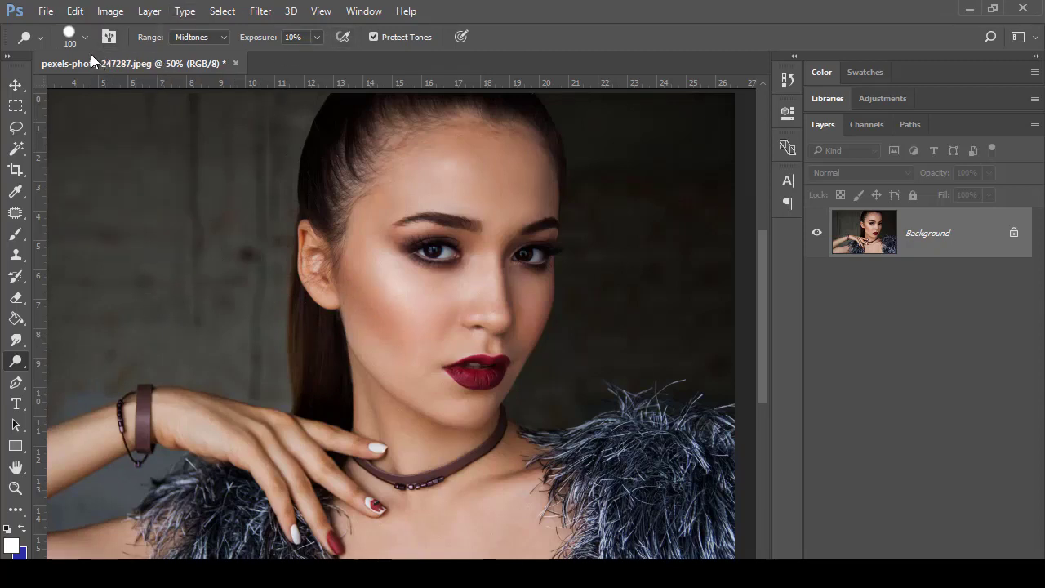
{"action": "left_click", "coordinate": [222, 38]}
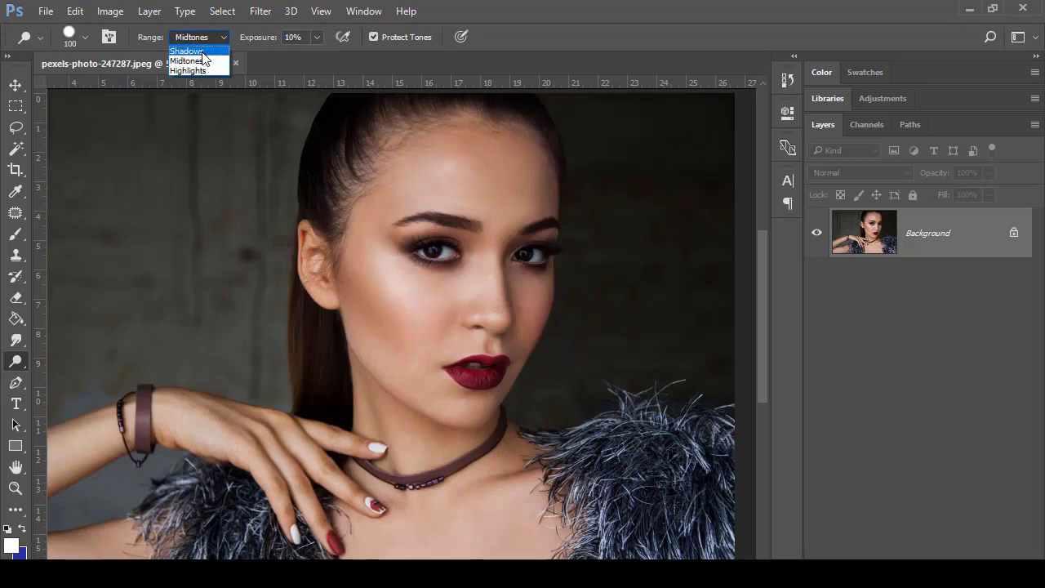
{"action": "left_click", "coordinate": [187, 51]}
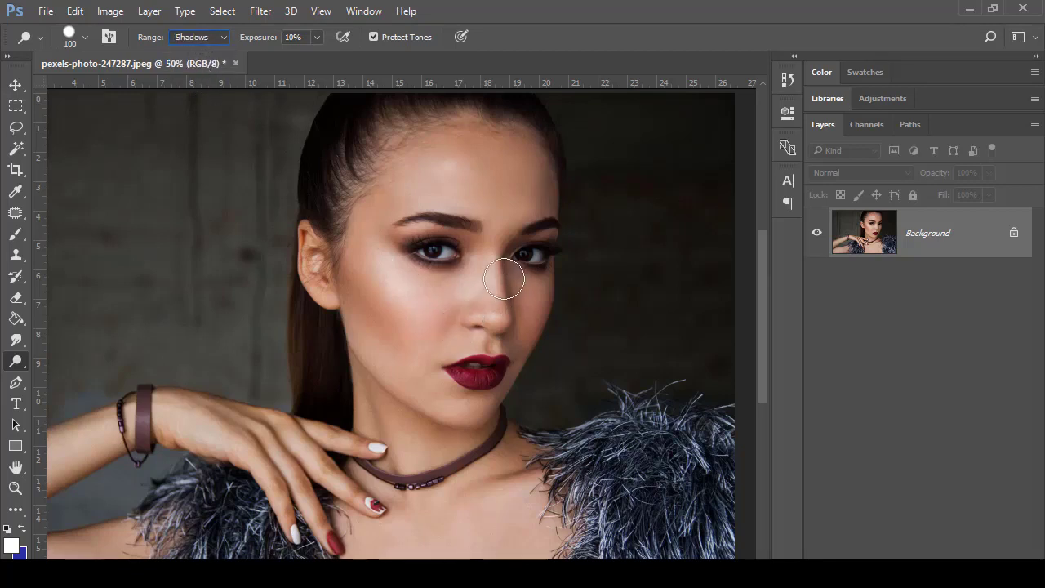
Set the Dodge tool's exposure to 68% with the view enlarged on the face
{"action": "left_click_drag", "start_coordinate": [462, 255], "coordinate": [428, 252]}
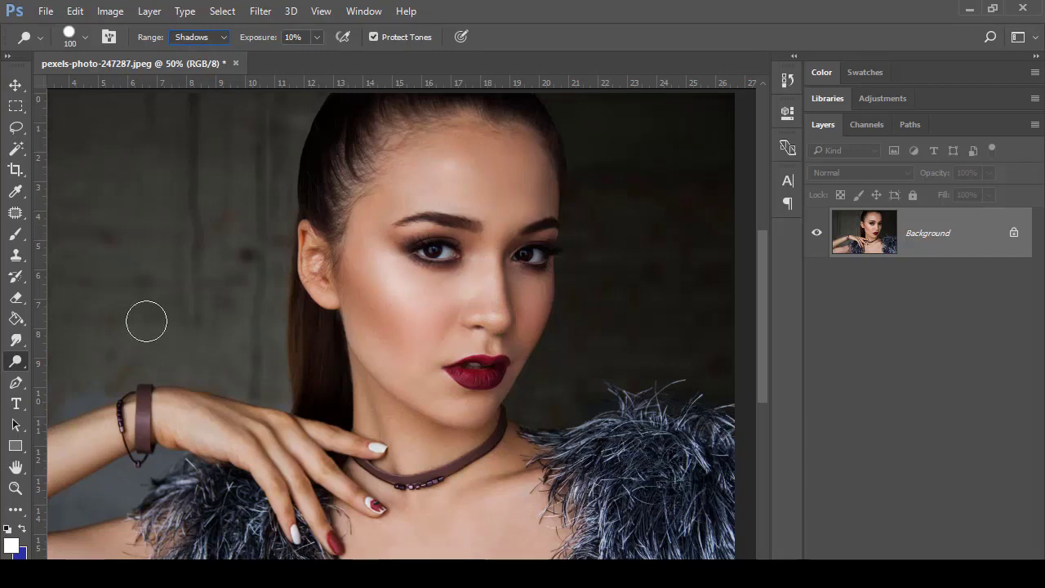
{"action": "key", "text": "z"}
{"action": "left_click", "coordinate": [501, 250]}
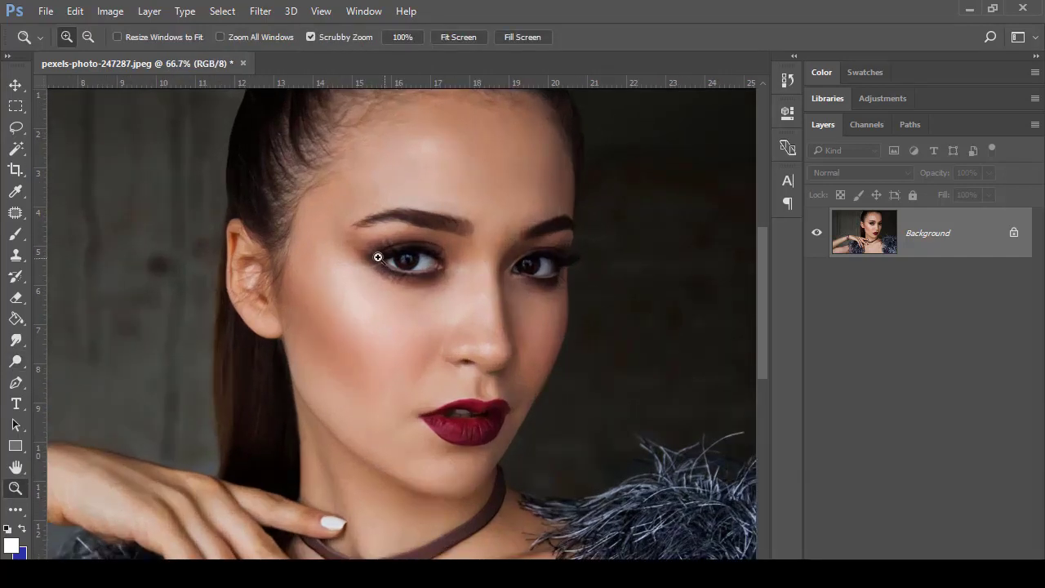
{"action": "left_click", "coordinate": [15, 340]}
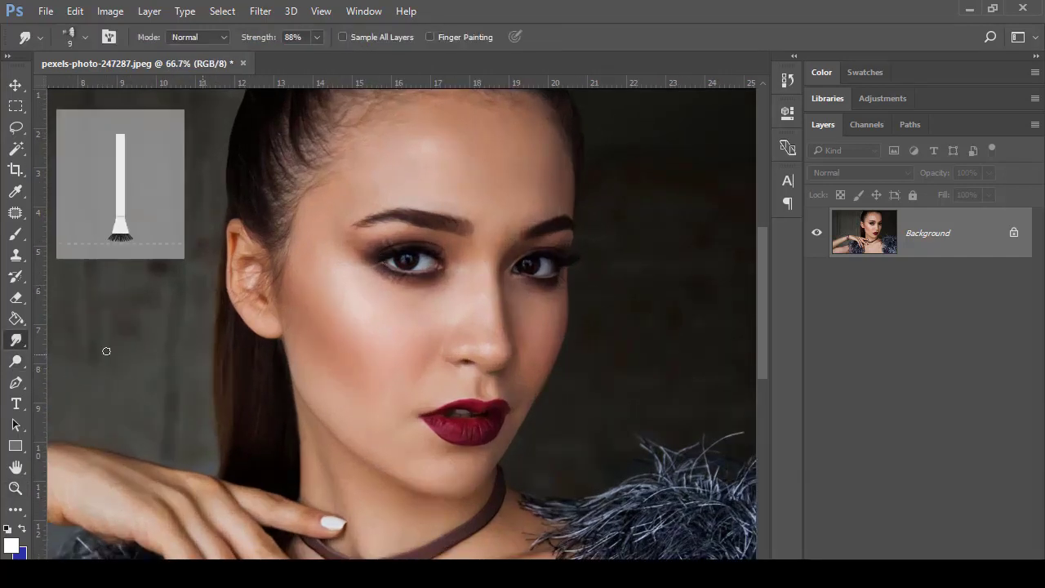
{"action": "key", "text": "o"}
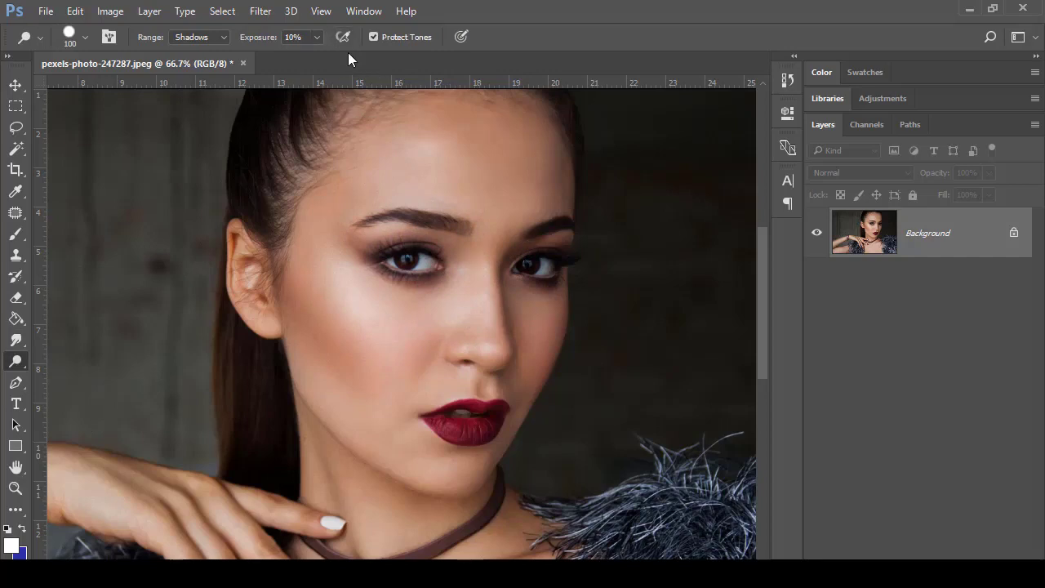
{"action": "left_click", "coordinate": [315, 43]}
{"action": "left_click_drag", "start_coordinate": [362, 64], "coordinate": [360, 64]}
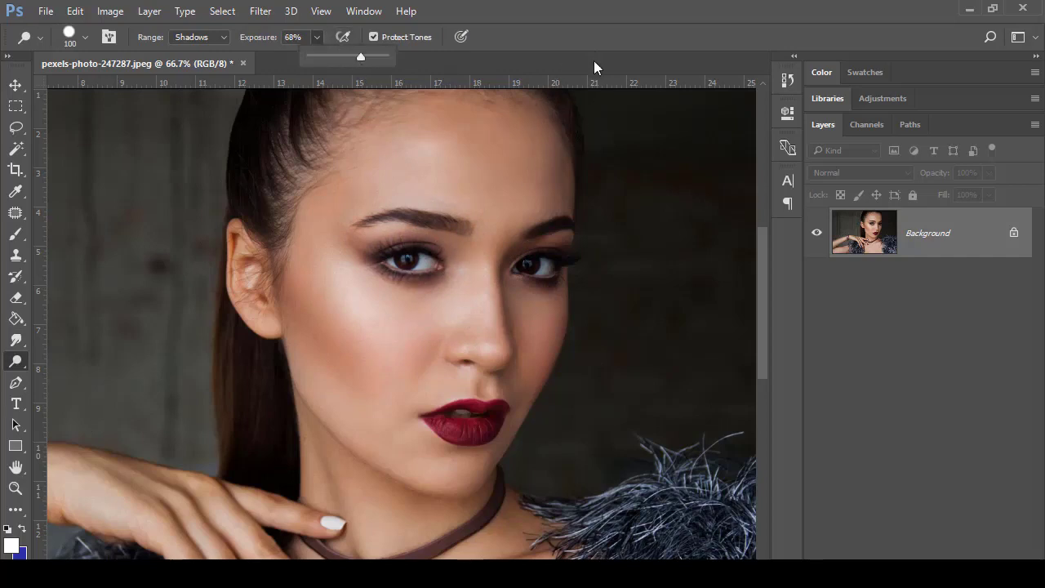
Duplicate the Background layer as a working copy for the dodging
{"action": "key", "text": "ctrl"}
{"action": "key", "text": "ctrl+z"}
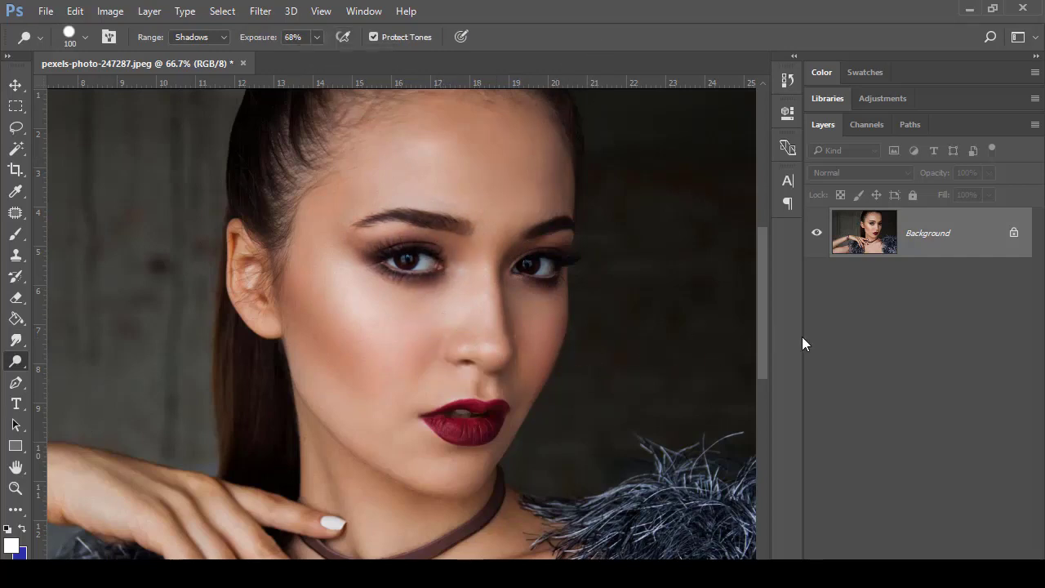
{"action": "left_click_drag", "start_coordinate": [906, 245], "coordinate": [910, 577]}
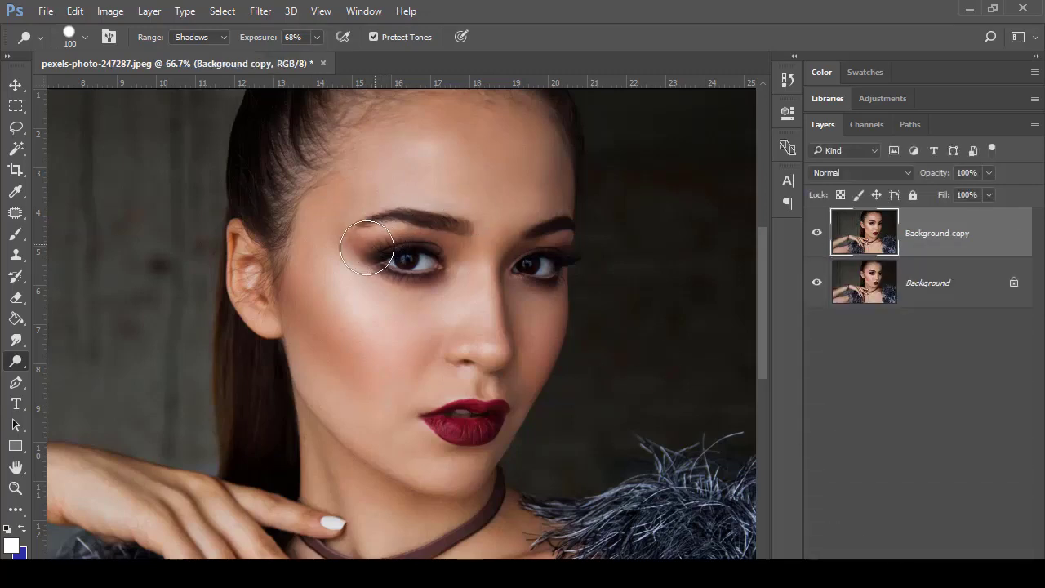
Try dodging the shadows around the eye and cheek on the Background copy layer, and undo the strokes
{"action": "mouse_move", "coordinate": [455, 235]}
{"action": "left_mouse_down"}
{"action": "mouse_move", "coordinate": [432, 245]}
{"action": "mouse_move", "coordinate": [450, 240]}
{"action": "mouse_move", "coordinate": [379, 234]}
{"action": "mouse_move", "coordinate": [449, 241]}
{"action": "mouse_move", "coordinate": [360, 244]}
{"action": "mouse_move", "coordinate": [355, 262]}
{"action": "mouse_move", "coordinate": [318, 244]}
{"action": "mouse_move", "coordinate": [318, 313]}
{"action": "mouse_move", "coordinate": [378, 342]}
{"action": "left_mouse_up"}
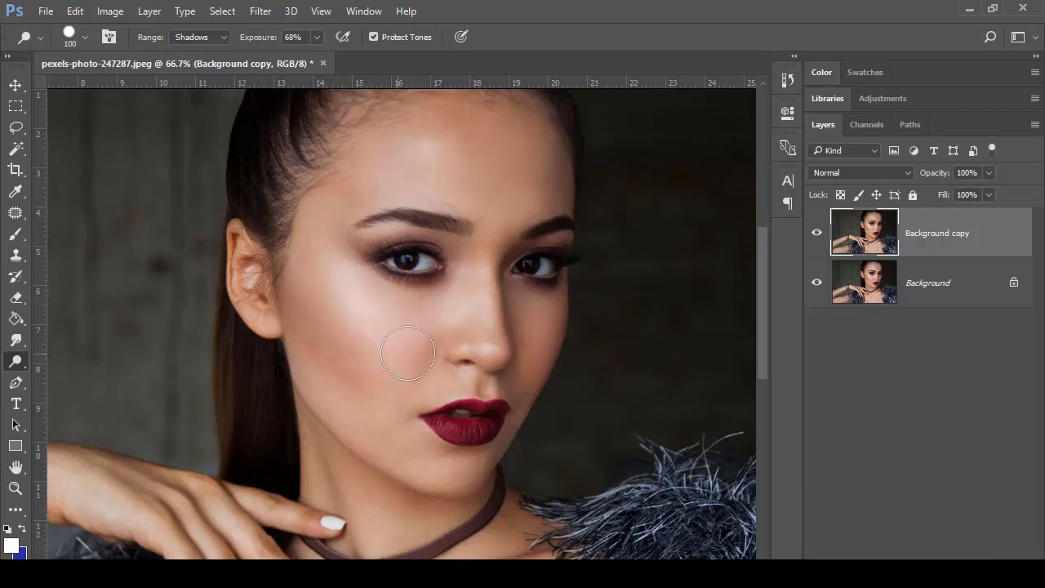
{"action": "mouse_move", "coordinate": [338, 390]}
{"action": "left_mouse_down"}
{"action": "mouse_move", "coordinate": [322, 321]}
{"action": "mouse_move", "coordinate": [324, 371]}
{"action": "mouse_move", "coordinate": [458, 272]}
{"action": "mouse_move", "coordinate": [417, 292]}
{"action": "mouse_move", "coordinate": [402, 272]}
{"action": "mouse_move", "coordinate": [400, 289]}
{"action": "left_mouse_up"}
{"action": "mouse_move", "coordinate": [324, 289]}
{"action": "left_mouse_down"}
{"action": "mouse_move", "coordinate": [365, 344]}
{"action": "mouse_move", "coordinate": [351, 281]}
{"action": "mouse_move", "coordinate": [388, 347]}
{"action": "mouse_move", "coordinate": [357, 293]}
{"action": "mouse_move", "coordinate": [376, 339]}
{"action": "mouse_move", "coordinate": [352, 304]}
{"action": "mouse_move", "coordinate": [363, 327]}
{"action": "mouse_move", "coordinate": [359, 310]}
{"action": "mouse_move", "coordinate": [368, 333]}
{"action": "left_mouse_up"}
{"action": "key", "text": "ctrl"}
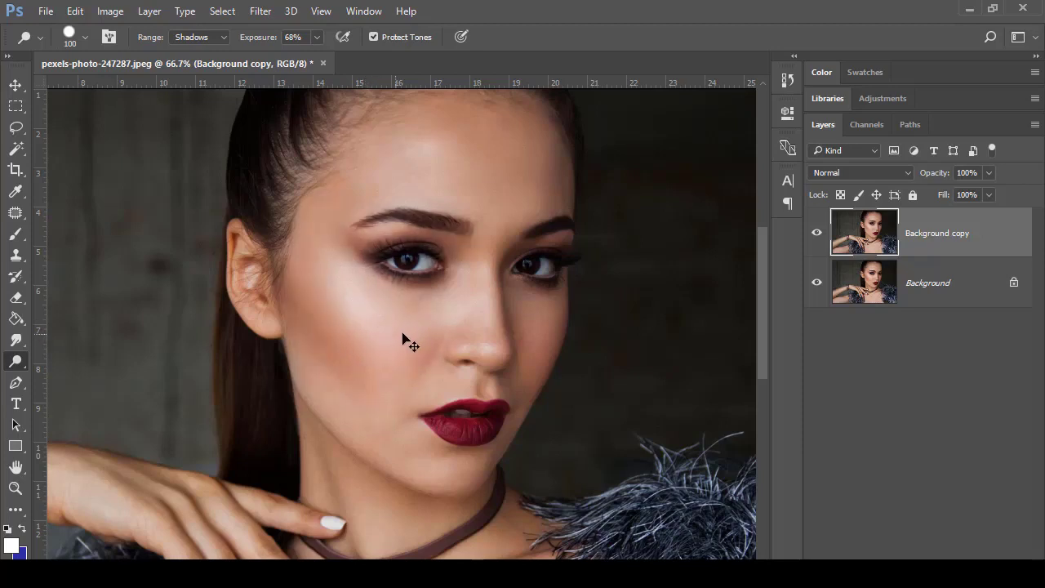
{"action": "key", "text": "ctrl+z"}
{"action": "key", "text": "ctrl+z"}
{"action": "key", "text": "ctrl+z"}
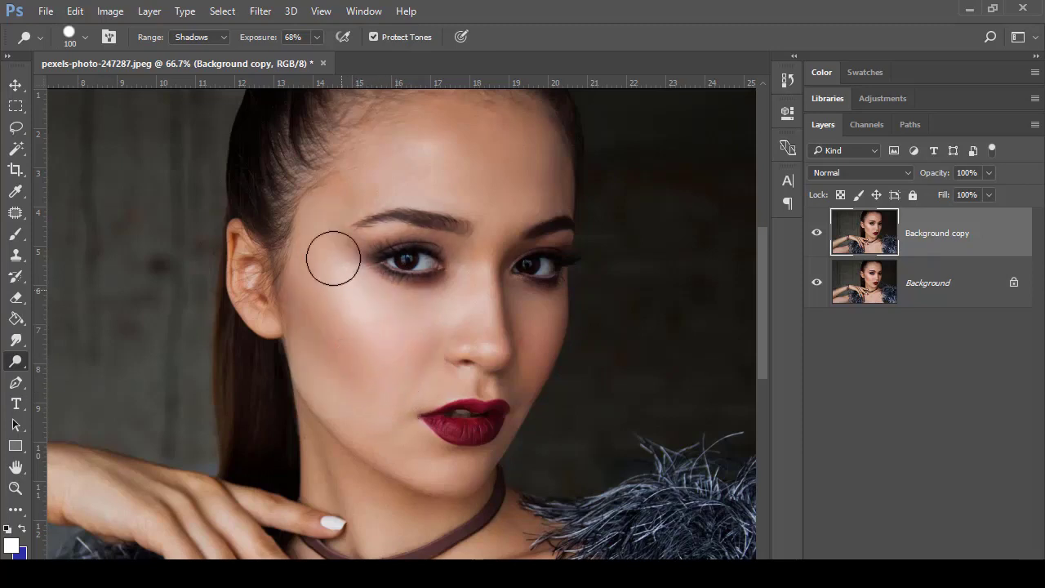
{"action": "key", "text": "ctrl"}
{"action": "key", "text": "ctrl+z"}
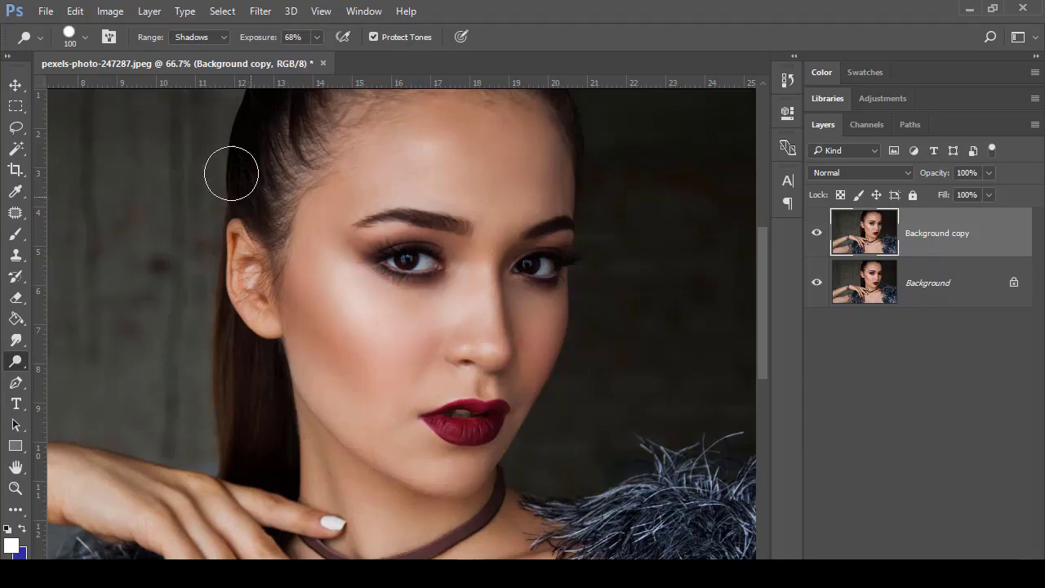
Set the Dodge range to Highlights and exposure to 13%, try brightening the cheek, forehead and chin, and undo the strokes
{"action": "left_click", "coordinate": [202, 36]}
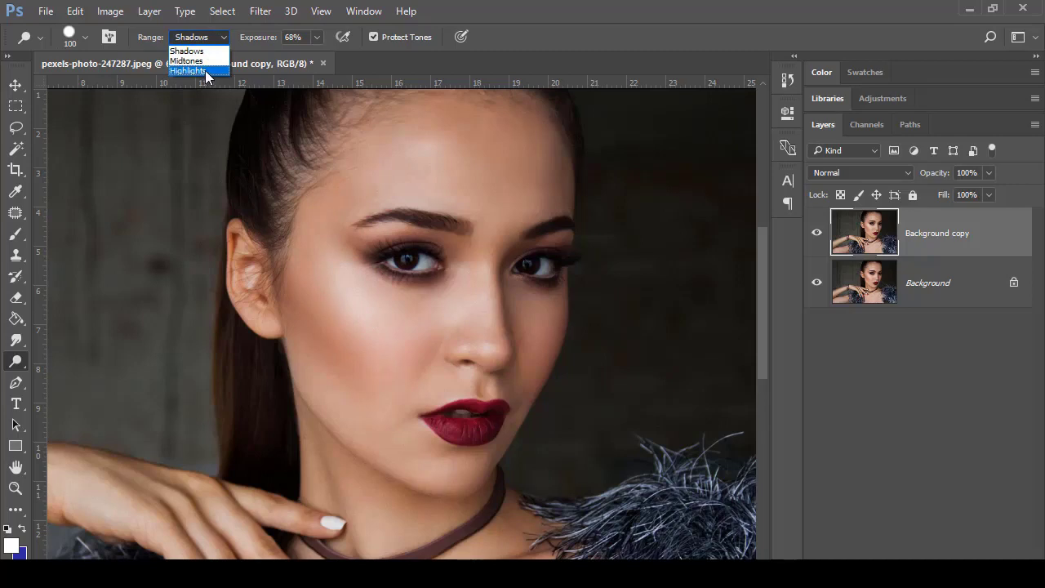
{"action": "left_click", "coordinate": [202, 72]}
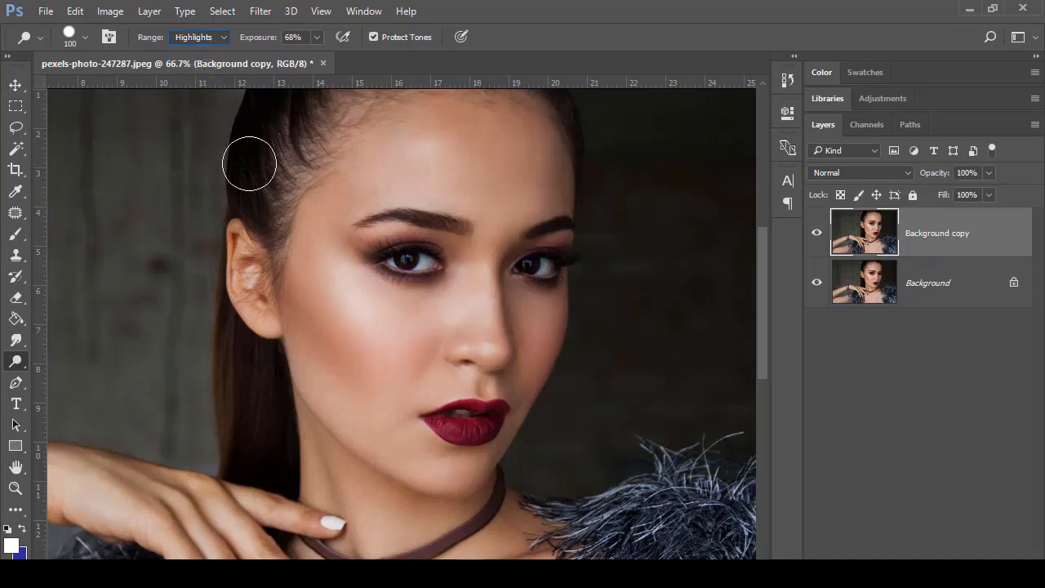
{"action": "mouse_move", "coordinate": [341, 266]}
{"action": "left_mouse_down"}
{"action": "mouse_move", "coordinate": [381, 257]}
{"action": "mouse_move", "coordinate": [427, 275]}
{"action": "mouse_move", "coordinate": [384, 262]}
{"action": "mouse_move", "coordinate": [365, 287]}
{"action": "mouse_move", "coordinate": [394, 342]}
{"action": "mouse_move", "coordinate": [387, 323]}
{"action": "mouse_move", "coordinate": [371, 340]}
{"action": "mouse_move", "coordinate": [322, 305]}
{"action": "mouse_move", "coordinate": [354, 352]}
{"action": "mouse_move", "coordinate": [321, 251]}
{"action": "mouse_move", "coordinate": [376, 373]}
{"action": "mouse_move", "coordinate": [359, 379]}
{"action": "mouse_move", "coordinate": [323, 335]}
{"action": "mouse_move", "coordinate": [359, 401]}
{"action": "mouse_move", "coordinate": [392, 334]}
{"action": "left_mouse_up"}
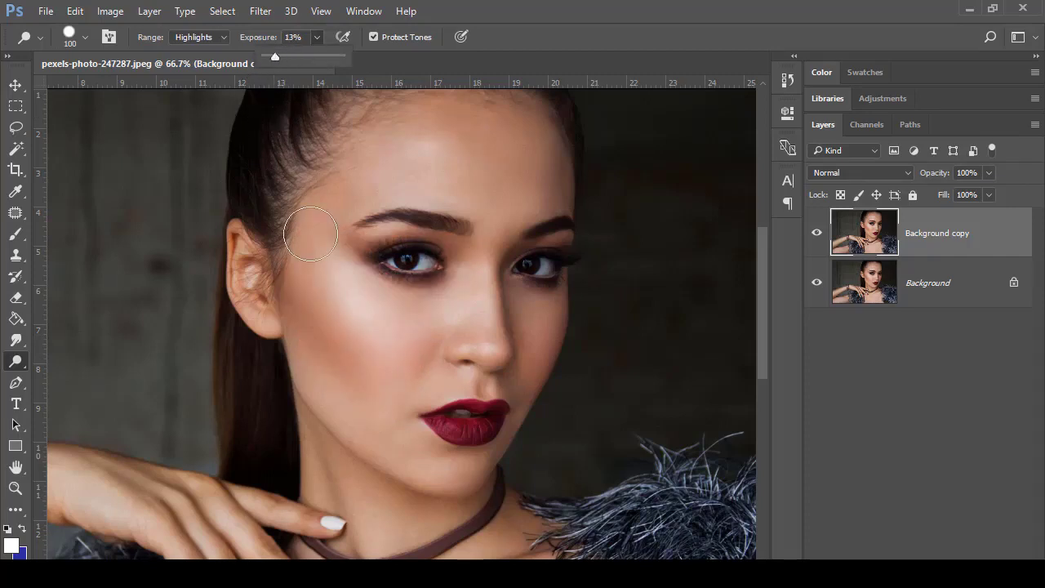
{"action": "mouse_move", "coordinate": [433, 249]}
{"action": "left_mouse_down"}
{"action": "mouse_move", "coordinate": [357, 243]}
{"action": "mouse_move", "coordinate": [413, 247]}
{"action": "mouse_move", "coordinate": [375, 245]}
{"action": "mouse_move", "coordinate": [371, 213]}
{"action": "mouse_move", "coordinate": [338, 235]}
{"action": "mouse_move", "coordinate": [332, 252]}
{"action": "mouse_move", "coordinate": [361, 281]}
{"action": "mouse_move", "coordinate": [370, 327]}
{"action": "mouse_move", "coordinate": [382, 335]}
{"action": "mouse_move", "coordinate": [349, 313]}
{"action": "mouse_move", "coordinate": [359, 333]}
{"action": "mouse_move", "coordinate": [382, 352]}
{"action": "mouse_move", "coordinate": [403, 353]}
{"action": "mouse_move", "coordinate": [396, 360]}
{"action": "mouse_move", "coordinate": [404, 346]}
{"action": "mouse_move", "coordinate": [387, 368]}
{"action": "mouse_move", "coordinate": [337, 336]}
{"action": "mouse_move", "coordinate": [307, 337]}
{"action": "mouse_move", "coordinate": [307, 298]}
{"action": "mouse_move", "coordinate": [339, 426]}
{"action": "mouse_move", "coordinate": [313, 347]}
{"action": "mouse_move", "coordinate": [315, 363]}
{"action": "mouse_move", "coordinate": [303, 222]}
{"action": "mouse_move", "coordinate": [279, 223]}
{"action": "mouse_move", "coordinate": [258, 187]}
{"action": "mouse_move", "coordinate": [297, 110]}
{"action": "mouse_move", "coordinate": [252, 190]}
{"action": "mouse_move", "coordinate": [364, 205]}
{"action": "mouse_move", "coordinate": [279, 160]}
{"action": "mouse_move", "coordinate": [449, 236]}
{"action": "mouse_move", "coordinate": [465, 226]}
{"action": "mouse_move", "coordinate": [411, 223]}
{"action": "mouse_move", "coordinate": [434, 260]}
{"action": "mouse_move", "coordinate": [397, 252]}
{"action": "left_mouse_up"}
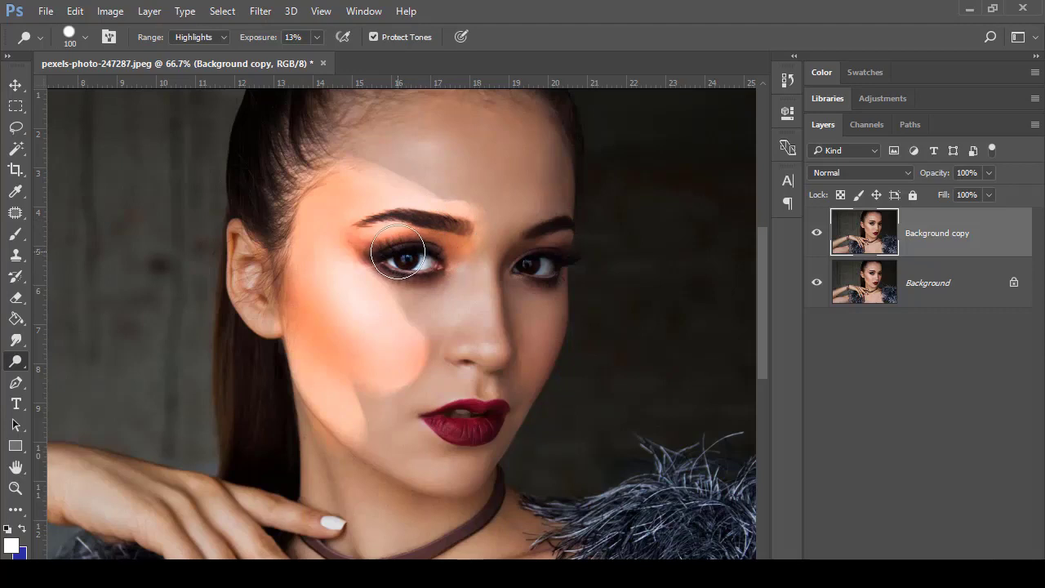
{"action": "mouse_move", "coordinate": [398, 253]}
{"action": "left_mouse_down"}
{"action": "mouse_move", "coordinate": [390, 301]}
{"action": "mouse_move", "coordinate": [396, 330]}
{"action": "mouse_move", "coordinate": [421, 356]}
{"action": "mouse_move", "coordinate": [457, 323]}
{"action": "mouse_move", "coordinate": [459, 237]}
{"action": "mouse_move", "coordinate": [449, 189]}
{"action": "mouse_move", "coordinate": [405, 147]}
{"action": "mouse_move", "coordinate": [418, 127]}
{"action": "mouse_move", "coordinate": [355, 176]}
{"action": "mouse_move", "coordinate": [379, 98]}
{"action": "mouse_move", "coordinate": [298, 154]}
{"action": "left_mouse_up"}
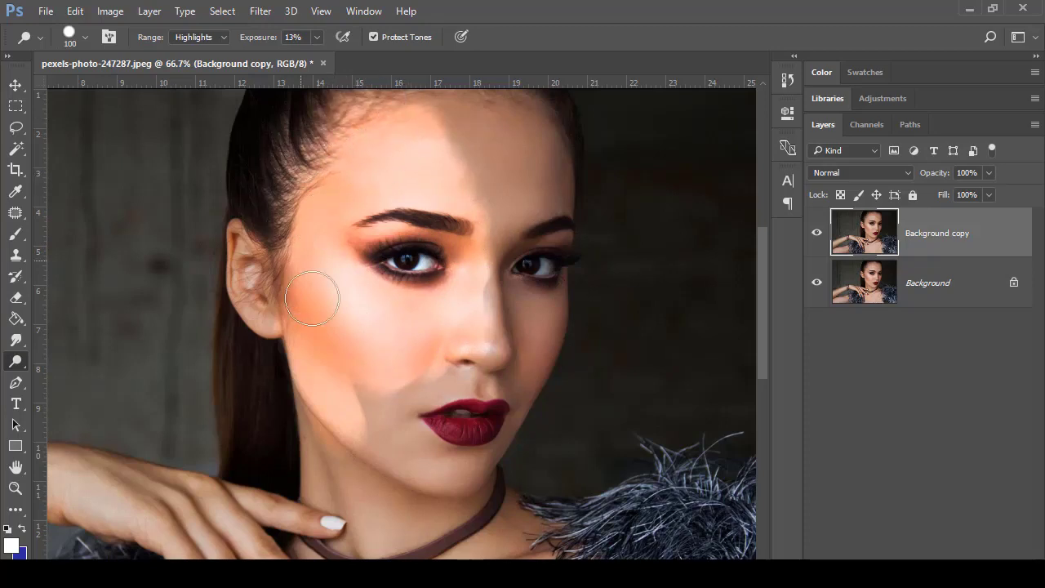
{"action": "mouse_move", "coordinate": [312, 299]}
{"action": "left_mouse_down"}
{"action": "mouse_move", "coordinate": [383, 408]}
{"action": "mouse_move", "coordinate": [452, 379]}
{"action": "mouse_move", "coordinate": [425, 403]}
{"action": "mouse_move", "coordinate": [382, 414]}
{"action": "mouse_move", "coordinate": [376, 445]}
{"action": "mouse_move", "coordinate": [407, 456]}
{"action": "mouse_move", "coordinate": [382, 446]}
{"action": "mouse_move", "coordinate": [436, 495]}
{"action": "left_mouse_up"}
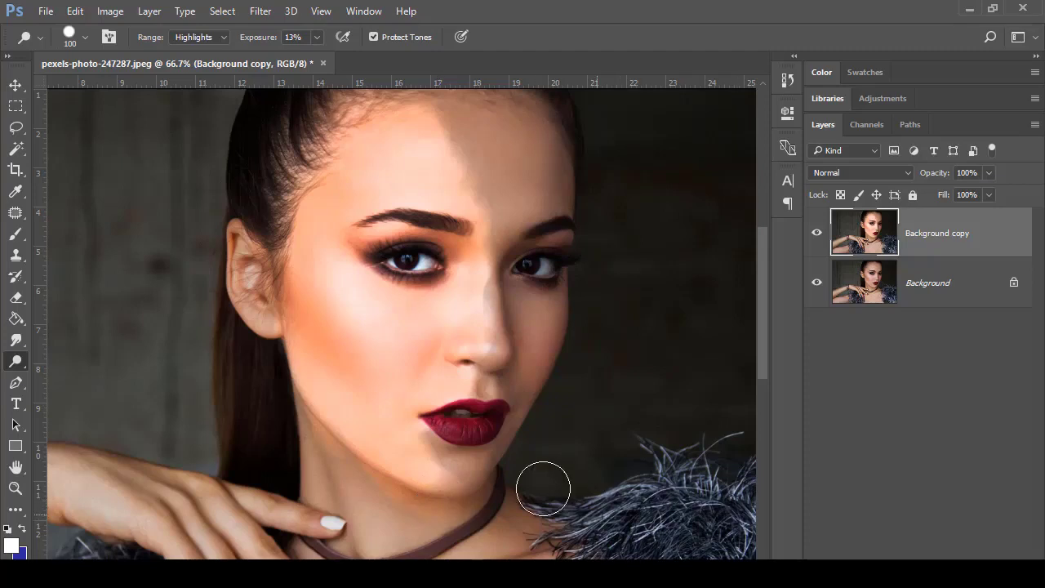
{"action": "key", "text": "ctrl+z"}
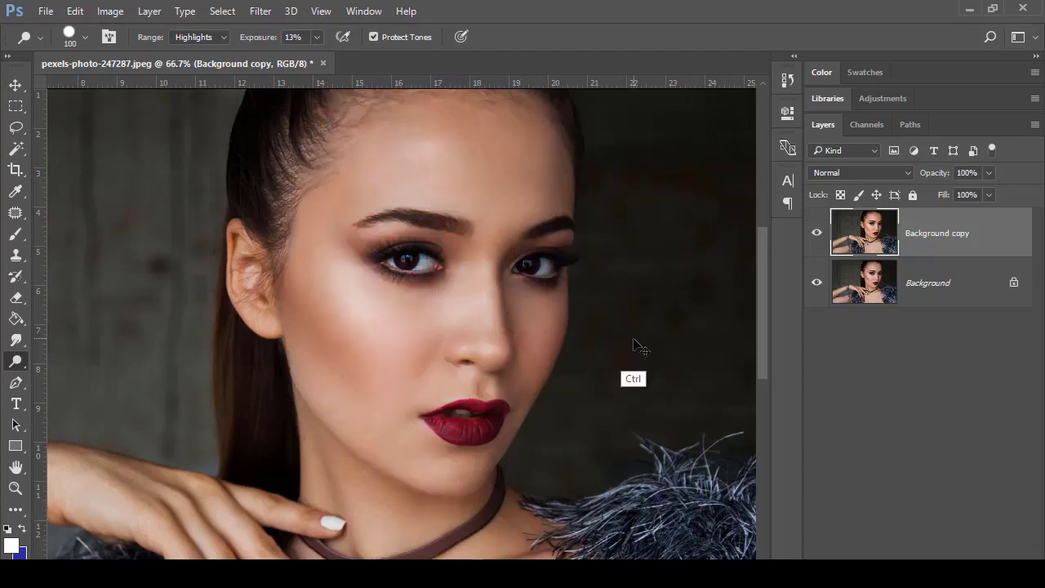
{"action": "key", "text": "ctrl+z"}
{"action": "key", "text": "ctrl+z"}
Set the Dodge range to Midtones, test strokes on the cheek at 13% exposure, and undo them
{"action": "left_click", "coordinate": [200, 40]}
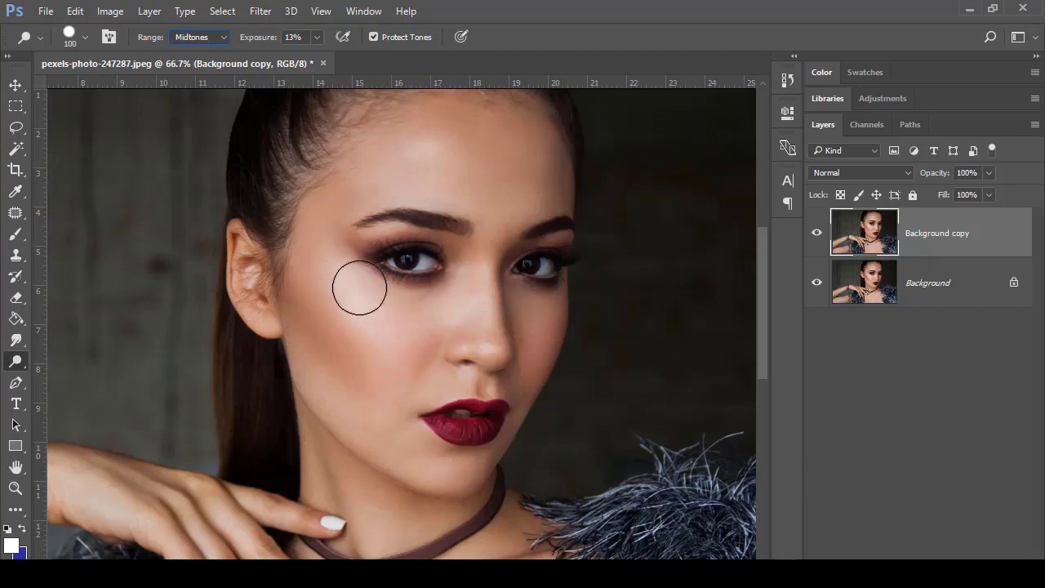
{"action": "mouse_move", "coordinate": [361, 286]}
{"action": "left_mouse_down"}
{"action": "mouse_move", "coordinate": [428, 329]}
{"action": "mouse_move", "coordinate": [361, 295]}
{"action": "mouse_move", "coordinate": [343, 316]}
{"action": "mouse_move", "coordinate": [321, 299]}
{"action": "mouse_move", "coordinate": [331, 358]}
{"action": "mouse_move", "coordinate": [342, 356]}
{"action": "mouse_move", "coordinate": [330, 245]}
{"action": "mouse_move", "coordinate": [317, 304]}
{"action": "mouse_move", "coordinate": [303, 316]}
{"action": "mouse_move", "coordinate": [311, 249]}
{"action": "mouse_move", "coordinate": [336, 329]}
{"action": "mouse_move", "coordinate": [395, 341]}
{"action": "mouse_move", "coordinate": [396, 354]}
{"action": "mouse_move", "coordinate": [411, 350]}
{"action": "mouse_move", "coordinate": [293, 565]}
{"action": "mouse_move", "coordinate": [385, 323]}
{"action": "mouse_move", "coordinate": [378, 337]}
{"action": "mouse_move", "coordinate": [334, 282]}
{"action": "mouse_move", "coordinate": [335, 388]}
{"action": "mouse_move", "coordinate": [379, 369]}
{"action": "left_mouse_up"}
{"action": "key", "text": "ctrl+z"}
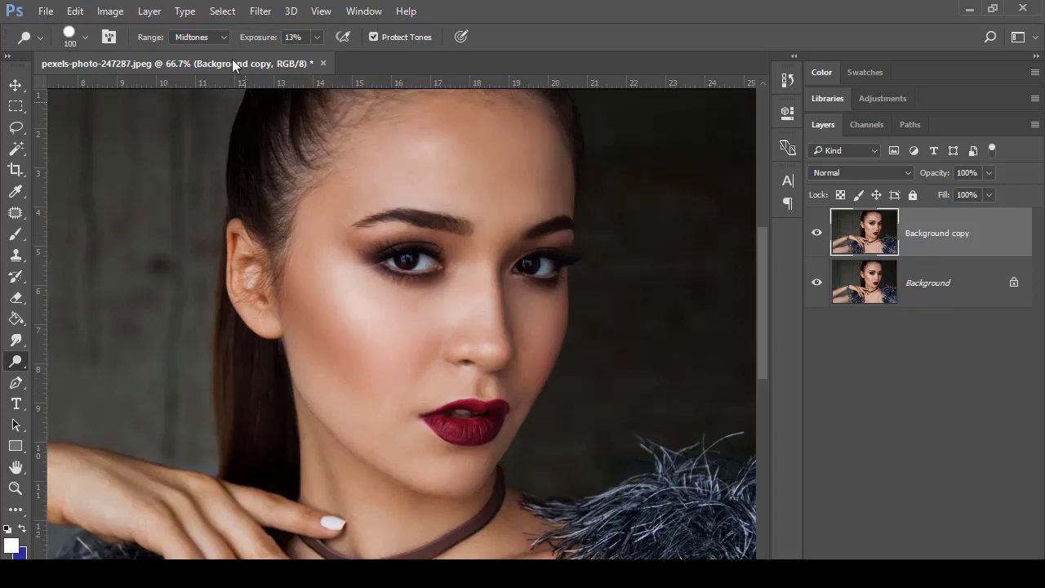
{"action": "left_click", "coordinate": [206, 39]}
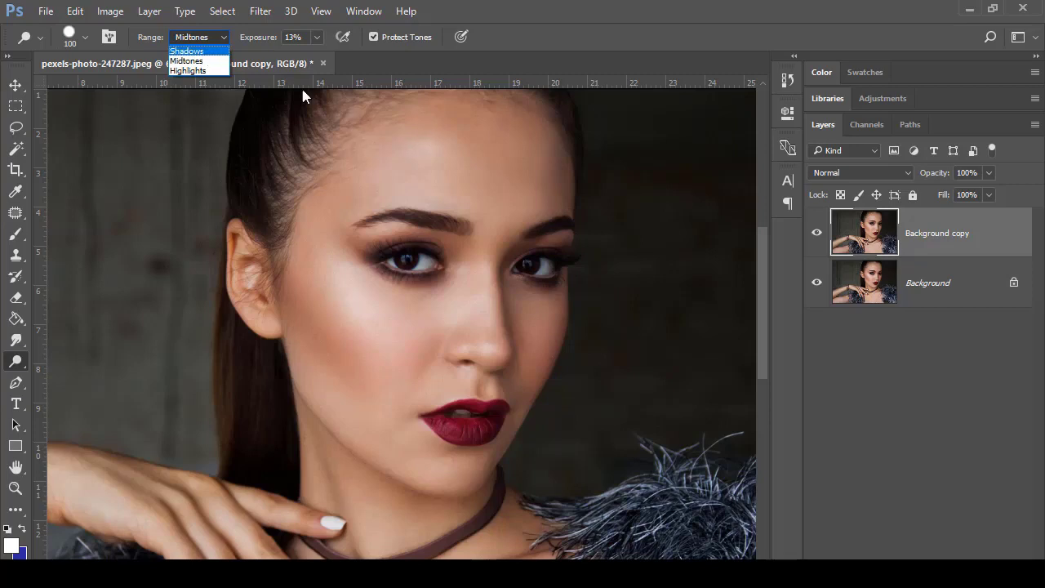
{"action": "left_click", "coordinate": [192, 61]}
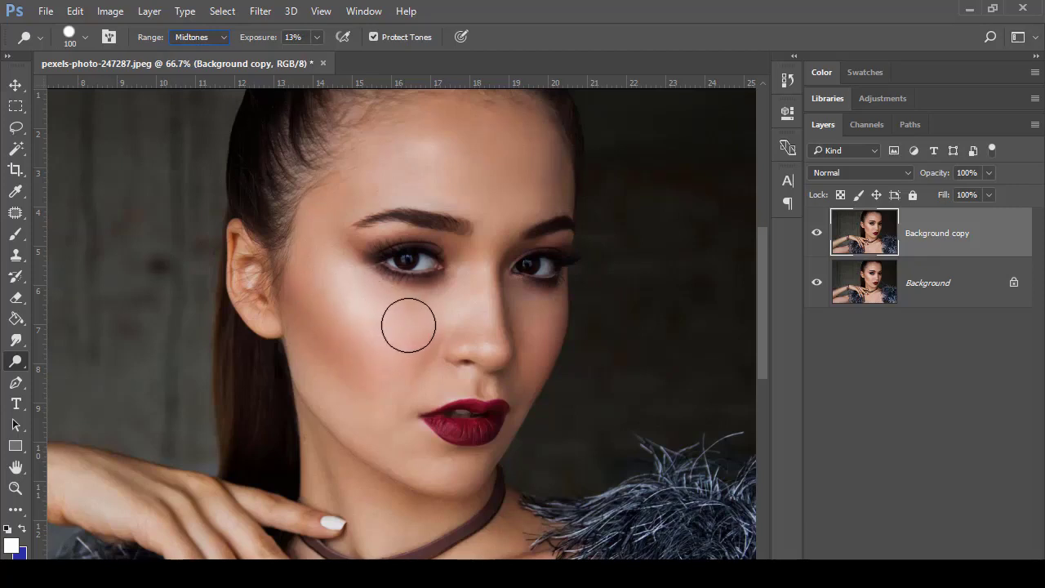
{"action": "mouse_move", "coordinate": [410, 316]}
{"action": "left_mouse_down"}
{"action": "mouse_move", "coordinate": [354, 313]}
{"action": "mouse_move", "coordinate": [325, 284]}
{"action": "left_mouse_up"}
{"action": "key", "text": "ctrl+z"}
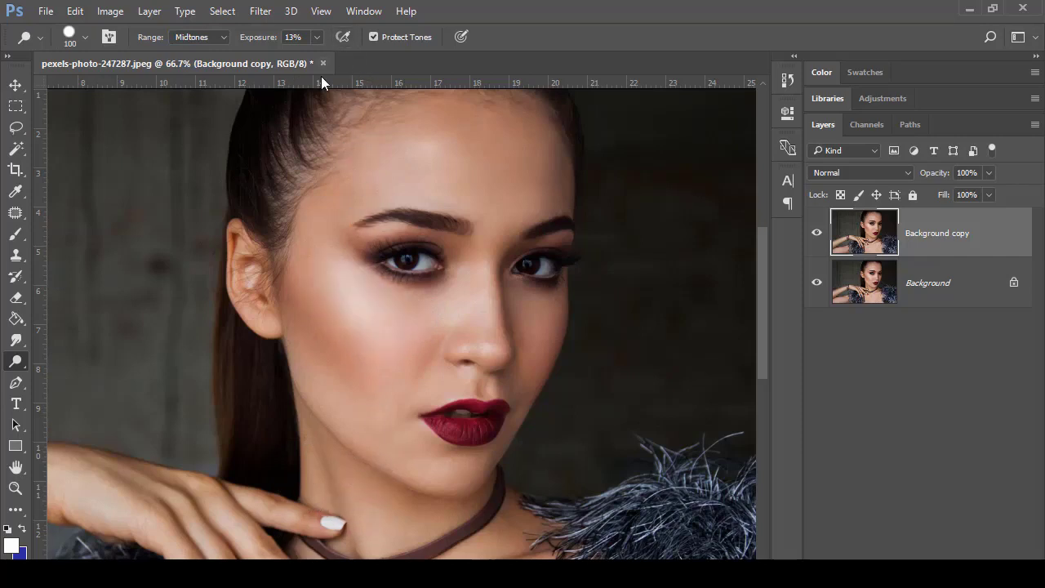
Set the Dodge exposure to 50%, try brightening the midtones of the cheek, and undo the stroke
{"action": "left_click", "coordinate": [317, 37]}
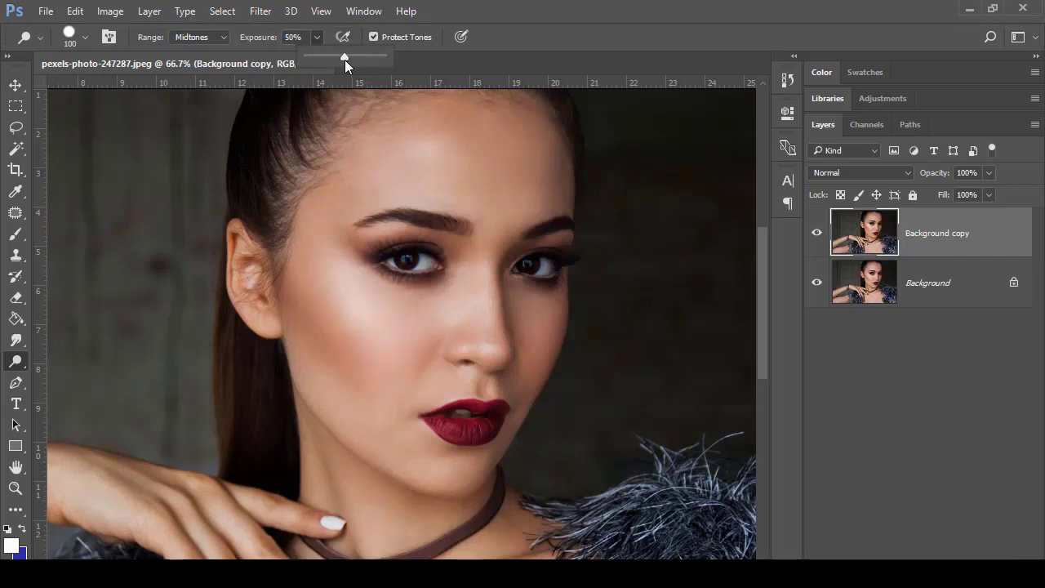
{"action": "mouse_move", "coordinate": [376, 334]}
{"action": "left_mouse_down"}
{"action": "mouse_move", "coordinate": [371, 303]}
{"action": "mouse_move", "coordinate": [327, 304]}
{"action": "mouse_move", "coordinate": [335, 285]}
{"action": "mouse_move", "coordinate": [321, 285]}
{"action": "mouse_move", "coordinate": [368, 228]}
{"action": "mouse_move", "coordinate": [343, 240]}
{"action": "mouse_move", "coordinate": [326, 223]}
{"action": "mouse_move", "coordinate": [312, 229]}
{"action": "mouse_move", "coordinate": [310, 271]}
{"action": "mouse_move", "coordinate": [342, 307]}
{"action": "mouse_move", "coordinate": [392, 333]}
{"action": "mouse_move", "coordinate": [429, 316]}
{"action": "mouse_move", "coordinate": [394, 316]}
{"action": "mouse_move", "coordinate": [435, 304]}
{"action": "mouse_move", "coordinate": [383, 359]}
{"action": "mouse_move", "coordinate": [317, 370]}
{"action": "mouse_move", "coordinate": [367, 413]}
{"action": "left_mouse_up"}
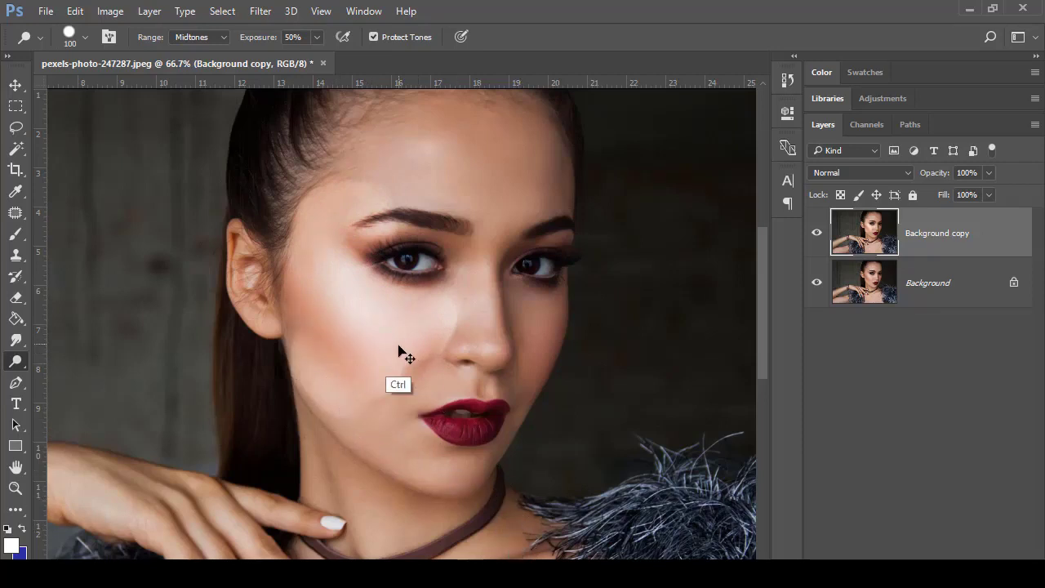
{"action": "key", "text": "ctrl+z"}
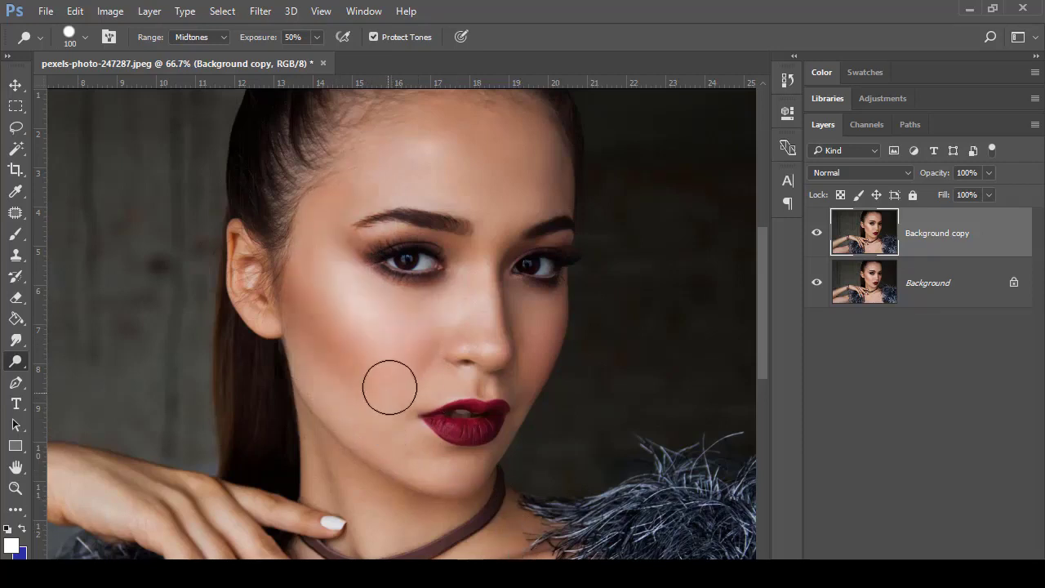
Set the Dodge exposure to 95%, try brightening the cheek, forehead and chin midtones, and undo the strokes
{"action": "left_click", "coordinate": [316, 37]}
{"action": "left_click_drag", "start_coordinate": [317, 60], "coordinate": [351, 60]}
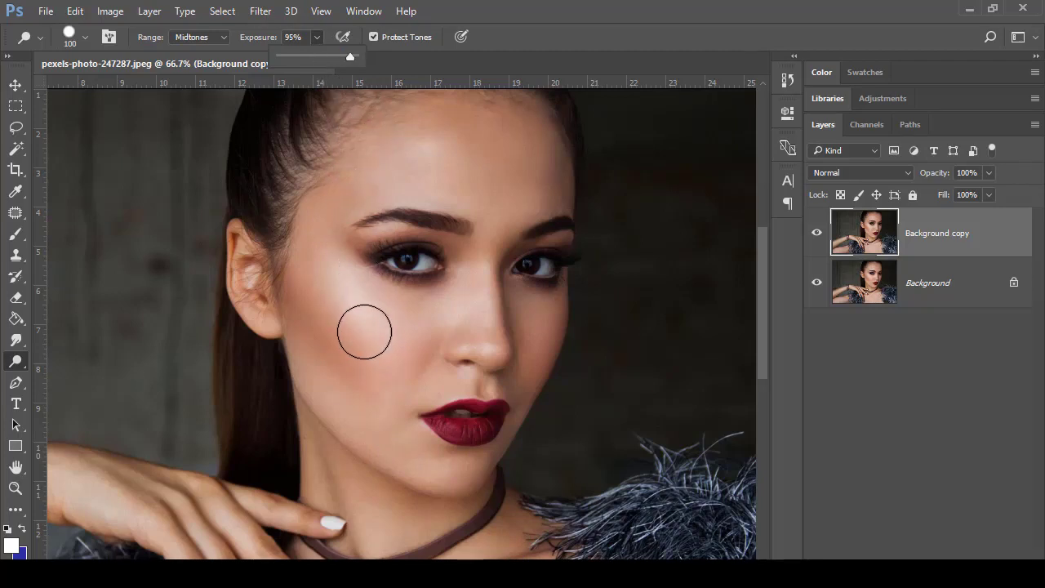
{"action": "mouse_move", "coordinate": [420, 322]}
{"action": "left_mouse_down"}
{"action": "mouse_move", "coordinate": [394, 317]}
{"action": "mouse_move", "coordinate": [350, 339]}
{"action": "mouse_move", "coordinate": [372, 310]}
{"action": "mouse_move", "coordinate": [417, 289]}
{"action": "mouse_move", "coordinate": [376, 285]}
{"action": "mouse_move", "coordinate": [404, 239]}
{"action": "mouse_move", "coordinate": [352, 261]}
{"action": "mouse_move", "coordinate": [346, 253]}
{"action": "mouse_move", "coordinate": [312, 338]}
{"action": "mouse_move", "coordinate": [374, 346]}
{"action": "mouse_move", "coordinate": [387, 381]}
{"action": "mouse_move", "coordinate": [406, 355]}
{"action": "mouse_move", "coordinate": [428, 362]}
{"action": "mouse_move", "coordinate": [469, 292]}
{"action": "mouse_move", "coordinate": [460, 205]}
{"action": "mouse_move", "coordinate": [418, 163]}
{"action": "mouse_move", "coordinate": [341, 203]}
{"action": "mouse_move", "coordinate": [285, 274]}
{"action": "mouse_move", "coordinate": [387, 114]}
{"action": "mouse_move", "coordinate": [340, 134]}
{"action": "mouse_move", "coordinate": [300, 121]}
{"action": "left_mouse_up"}
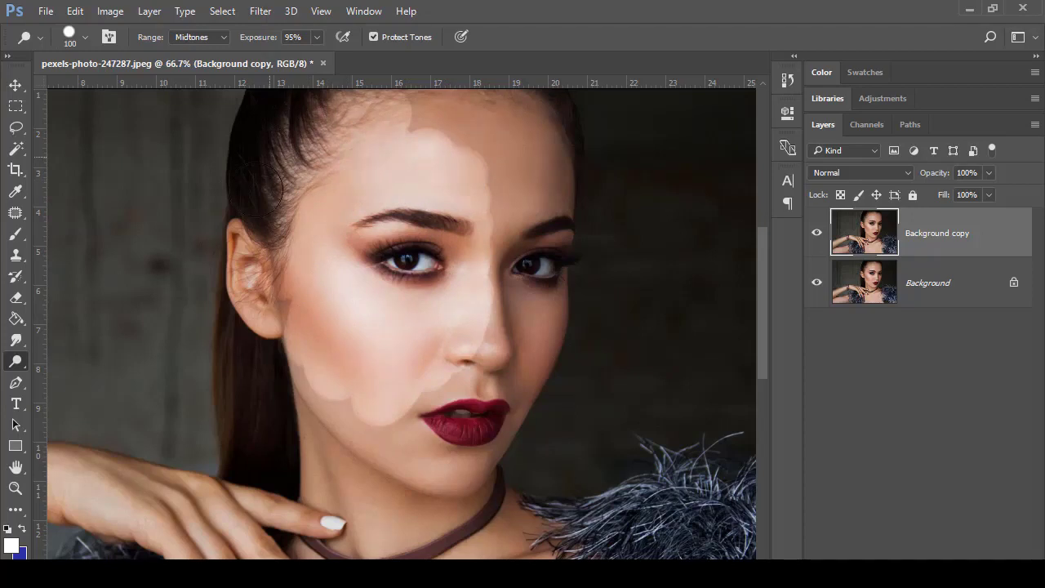
{"action": "mouse_move", "coordinate": [260, 189]}
{"action": "left_mouse_down"}
{"action": "mouse_move", "coordinate": [265, 304]}
{"action": "mouse_move", "coordinate": [283, 304]}
{"action": "mouse_move", "coordinate": [298, 382]}
{"action": "mouse_move", "coordinate": [347, 447]}
{"action": "mouse_move", "coordinate": [389, 441]}
{"action": "mouse_move", "coordinate": [392, 510]}
{"action": "mouse_move", "coordinate": [495, 548]}
{"action": "left_mouse_up"}
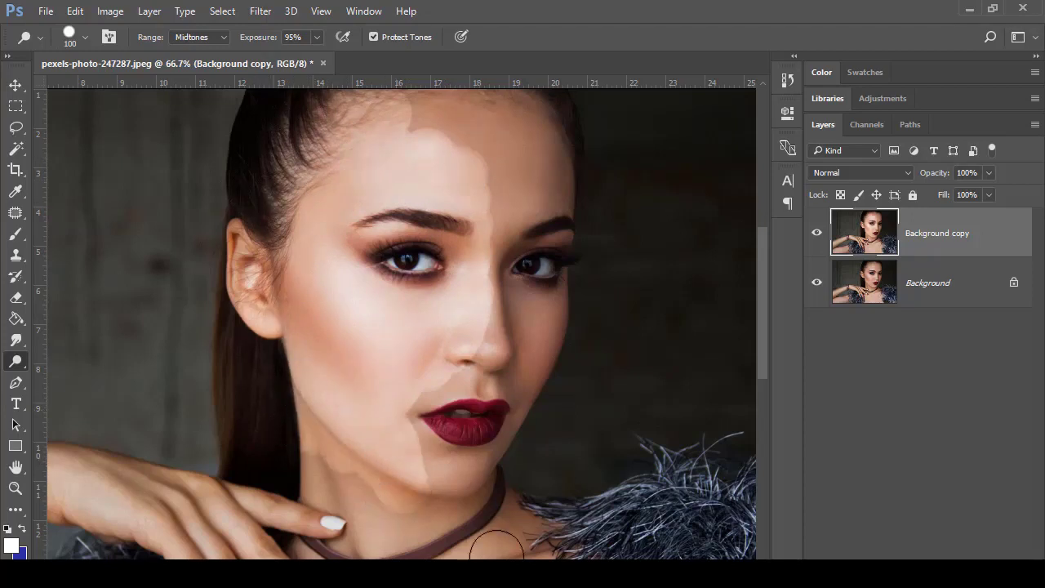
{"action": "key", "text": "ctrl+z"}
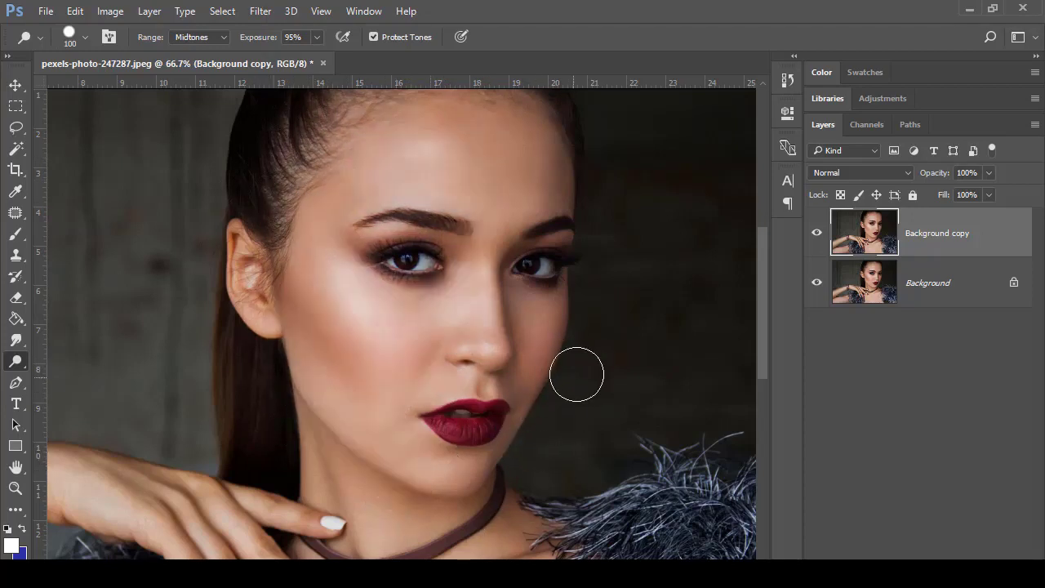
Set the Dodge exposure to 37% and choose the hard round brush at 100 px
{"action": "left_click", "coordinate": [323, 39]}
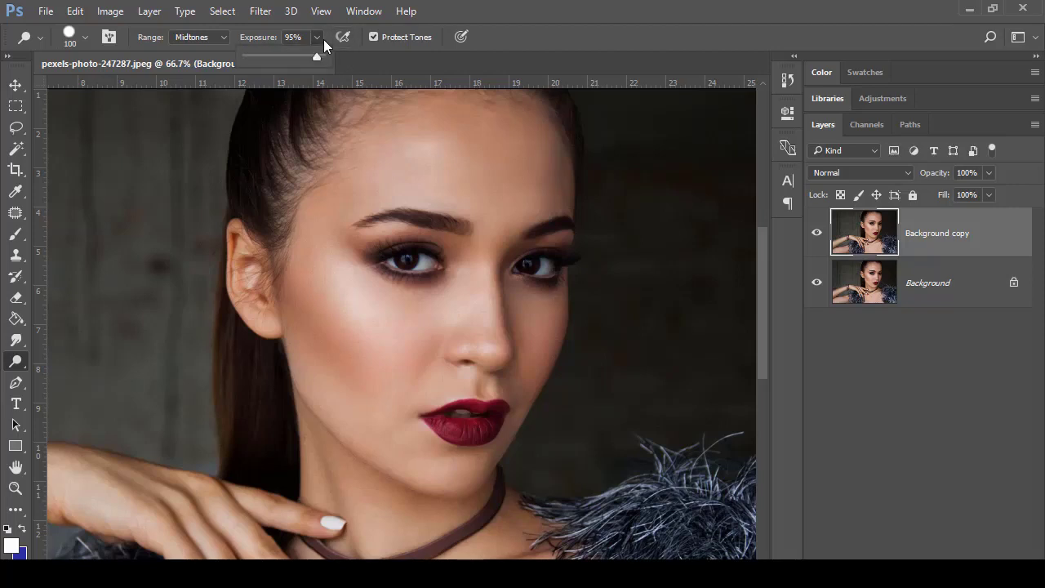
{"action": "left_click", "coordinate": [271, 57]}
{"action": "left_click_drag", "start_coordinate": [267, 57], "coordinate": [273, 58]}
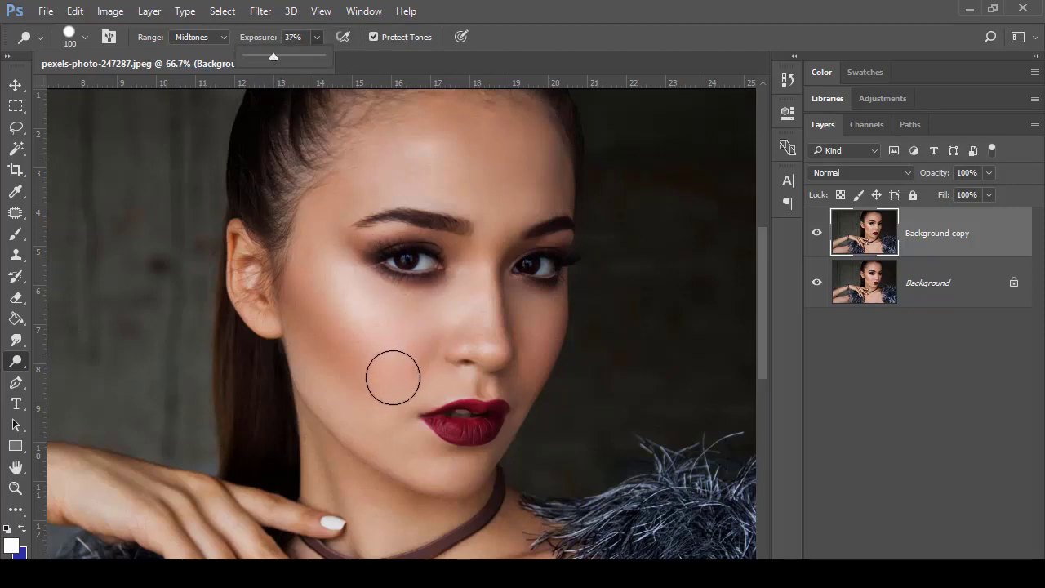
{"action": "left_click", "coordinate": [85, 37]}
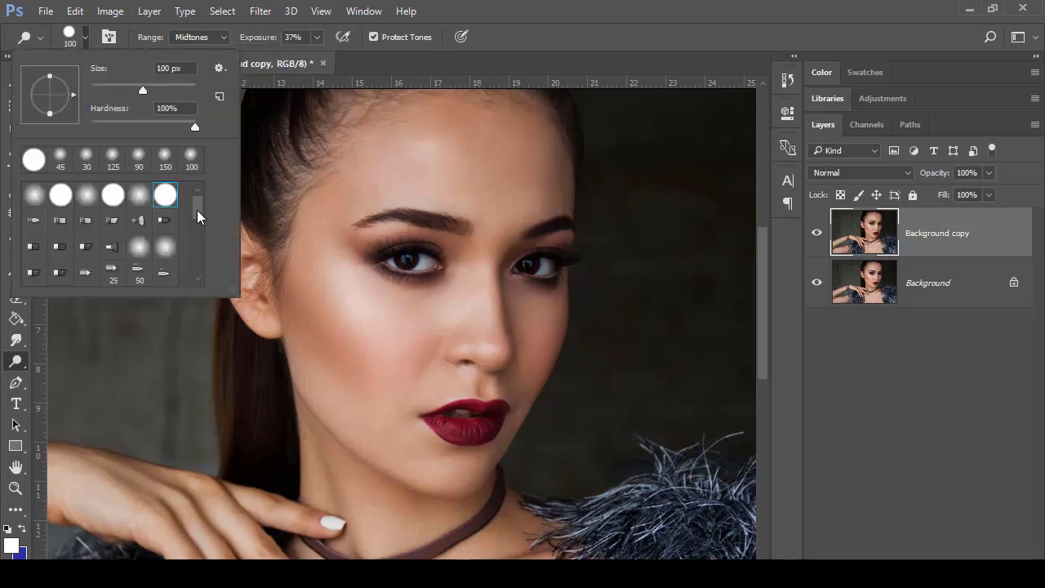
{"action": "mouse_move", "coordinate": [196, 210]}
{"action": "left_mouse_down"}
{"action": "mouse_move", "coordinate": [201, 268]}
{"action": "mouse_move", "coordinate": [202, 210]}
{"action": "mouse_move", "coordinate": [191, 211]}
{"action": "left_mouse_up"}
{"action": "left_click", "coordinate": [166, 197]}
{"action": "left_click", "coordinate": [79, 31]}
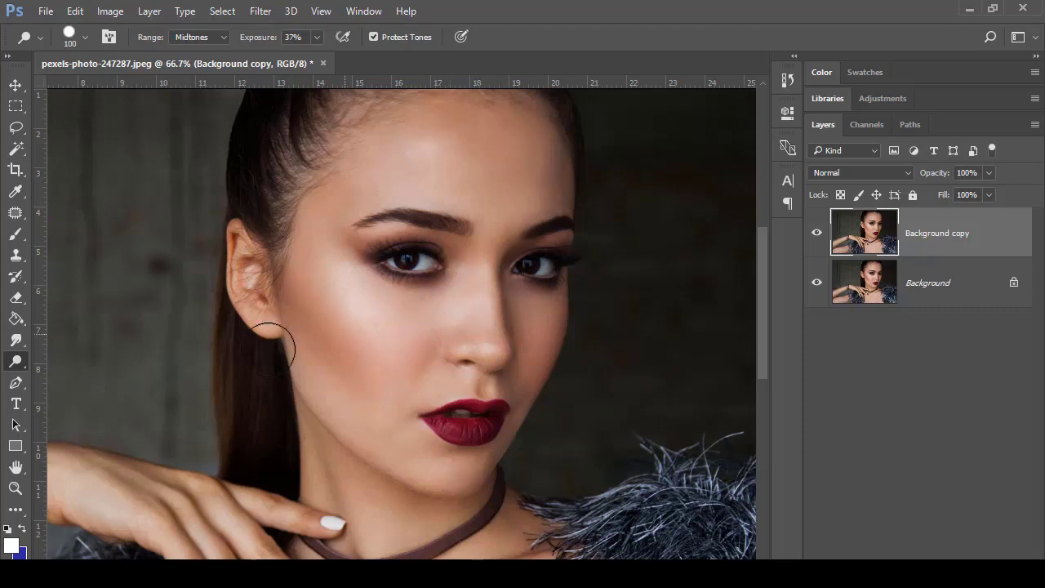
Reselect the Dodge tool and brighten the upper cheek beside the eye at 37% exposure
{"action": "right_click", "coordinate": [32, 369]}
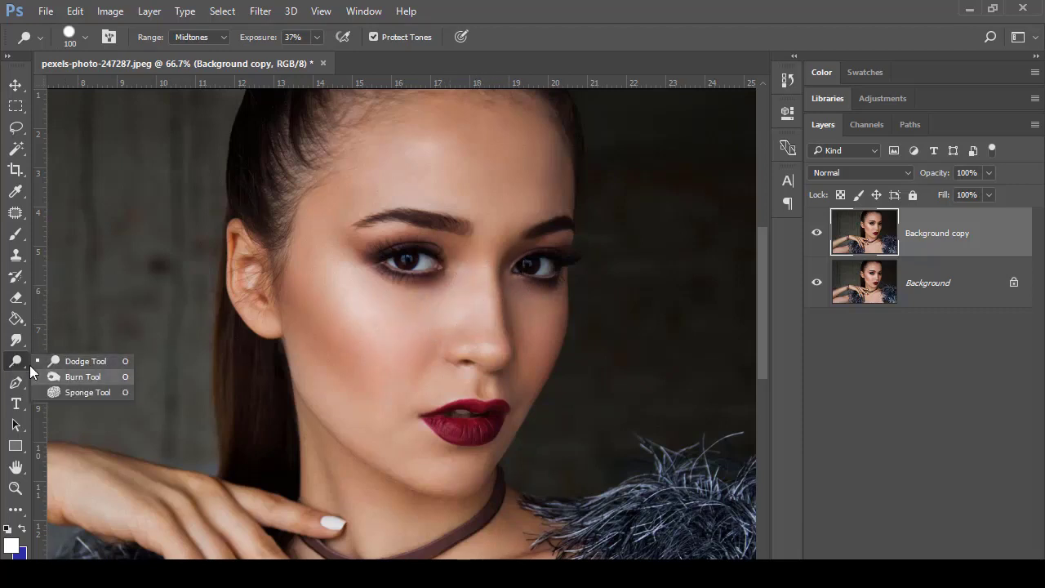
{"action": "left_click", "coordinate": [81, 361]}
{"action": "key", "text": "z"}
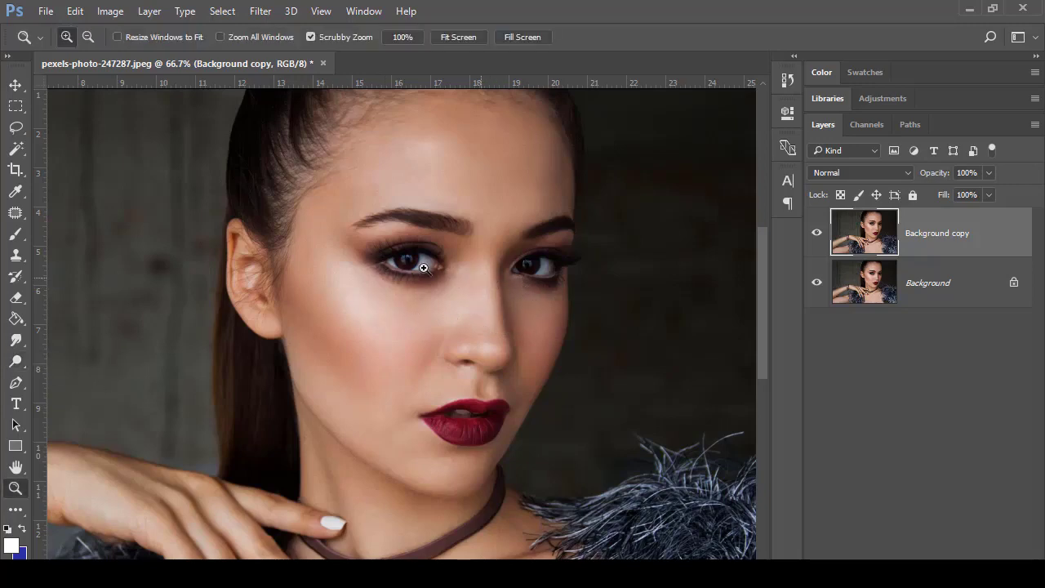
{"action": "left_click", "coordinate": [445, 267]}
{"action": "left_click", "coordinate": [358, 330], "text": "alt"}
{"action": "left_click", "coordinate": [17, 361]}
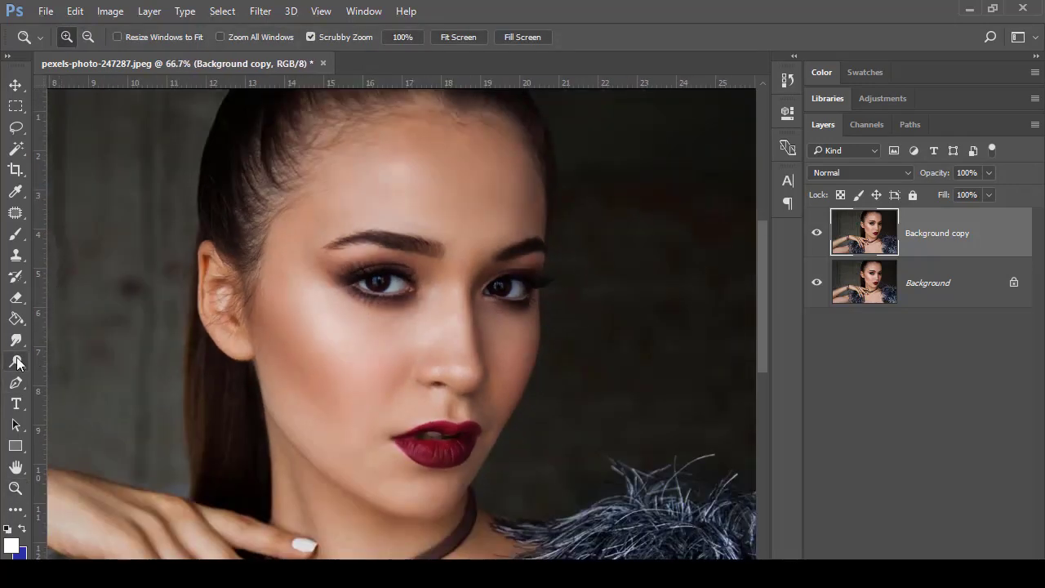
{"action": "left_click", "coordinate": [16, 362]}
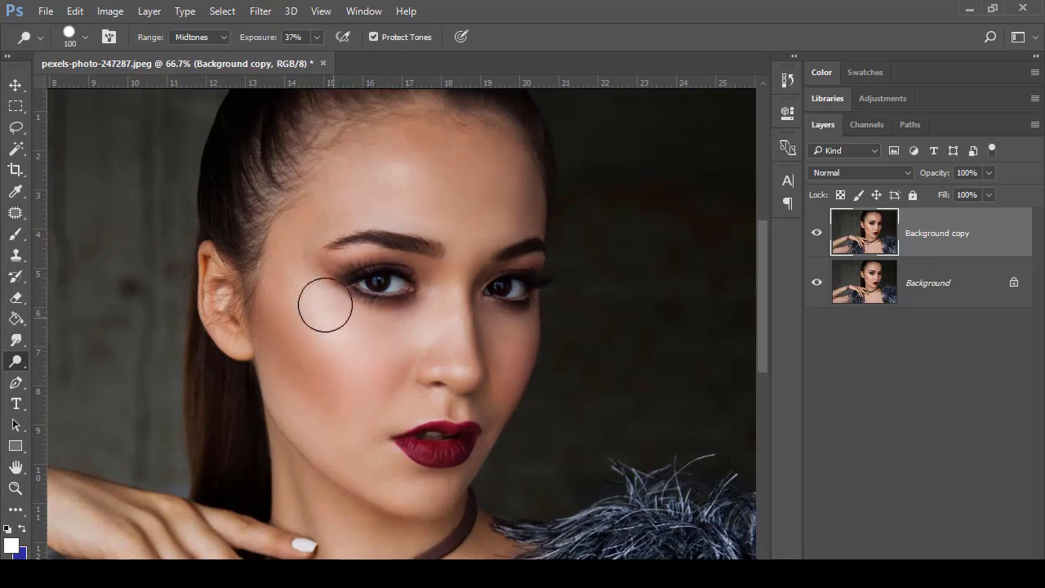
{"action": "mouse_move", "coordinate": [325, 305]}
{"action": "left_mouse_down"}
{"action": "mouse_move", "coordinate": [349, 344]}
{"action": "mouse_move", "coordinate": [316, 341]}
{"action": "mouse_move", "coordinate": [370, 350]}
{"action": "mouse_move", "coordinate": [322, 318]}
{"action": "left_mouse_up"}
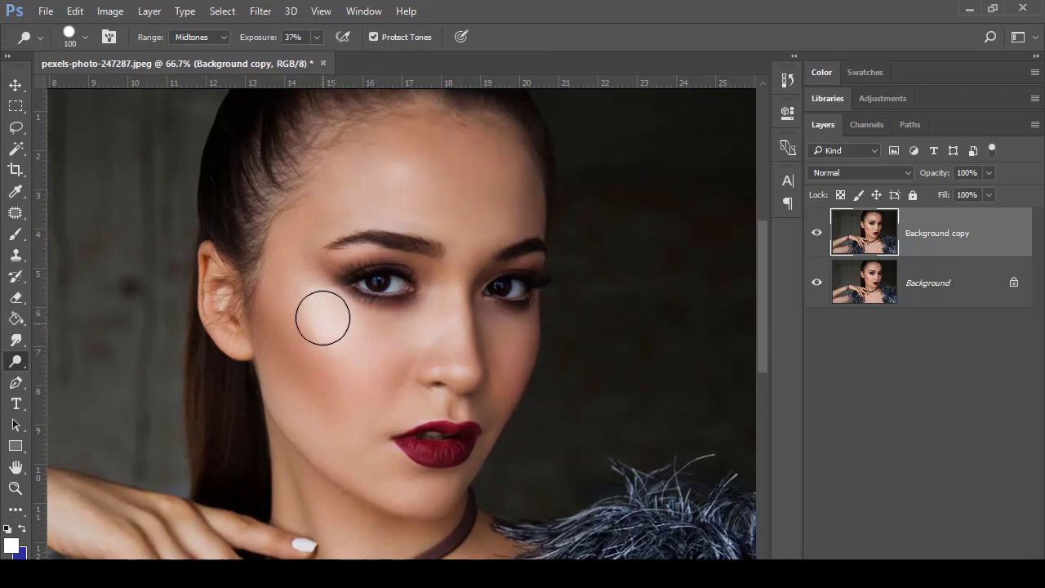
Set the Dodge exposure to 17% and brighten the cheek below the eye
{"action": "left_click", "coordinate": [317, 37]}
{"action": "left_click_drag", "start_coordinate": [317, 56], "coordinate": [301, 56]}
{"action": "left_click_drag", "start_coordinate": [307, 334], "coordinate": [372, 376]}
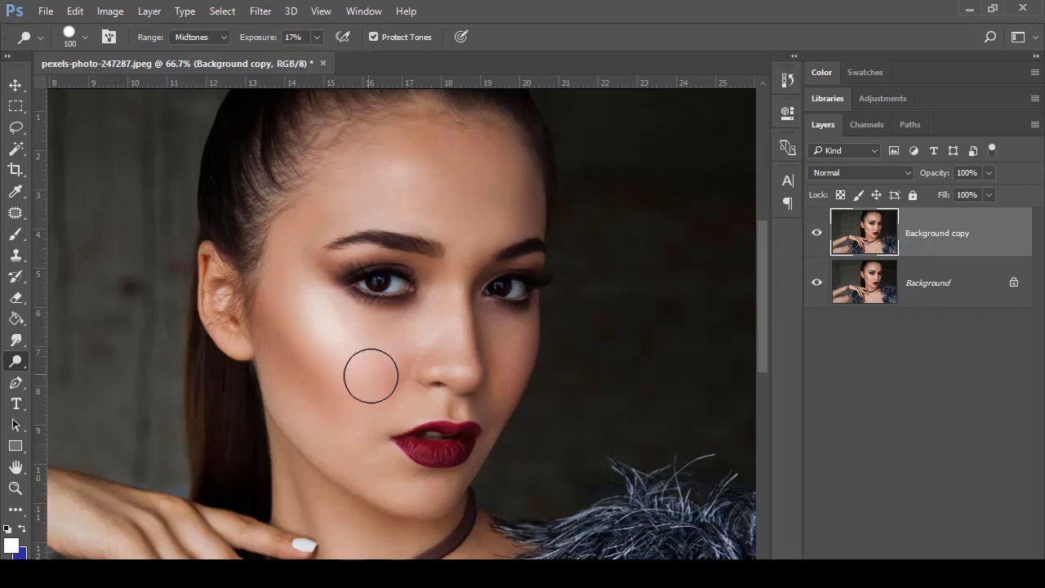
Set the Dodge exposure to 8% and brighten the cheekbone and forehead softly
{"action": "left_click", "coordinate": [317, 36]}
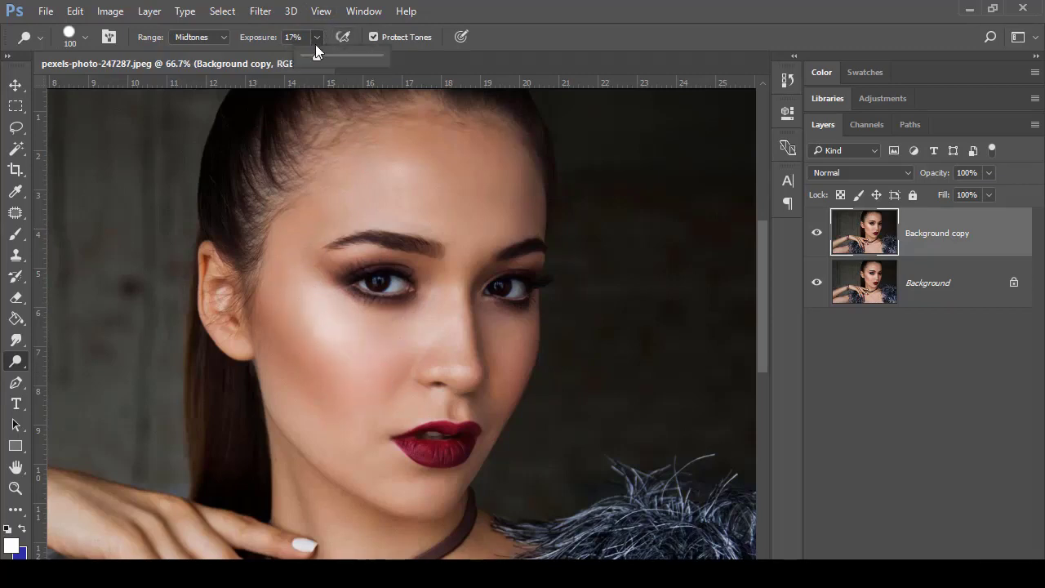
{"action": "left_click_drag", "start_coordinate": [311, 52], "coordinate": [309, 53]}
{"action": "mouse_move", "coordinate": [307, 310]}
{"action": "left_mouse_down"}
{"action": "mouse_move", "coordinate": [366, 375]}
{"action": "mouse_move", "coordinate": [397, 374]}
{"action": "mouse_move", "coordinate": [393, 348]}
{"action": "mouse_move", "coordinate": [354, 350]}
{"action": "left_mouse_up"}
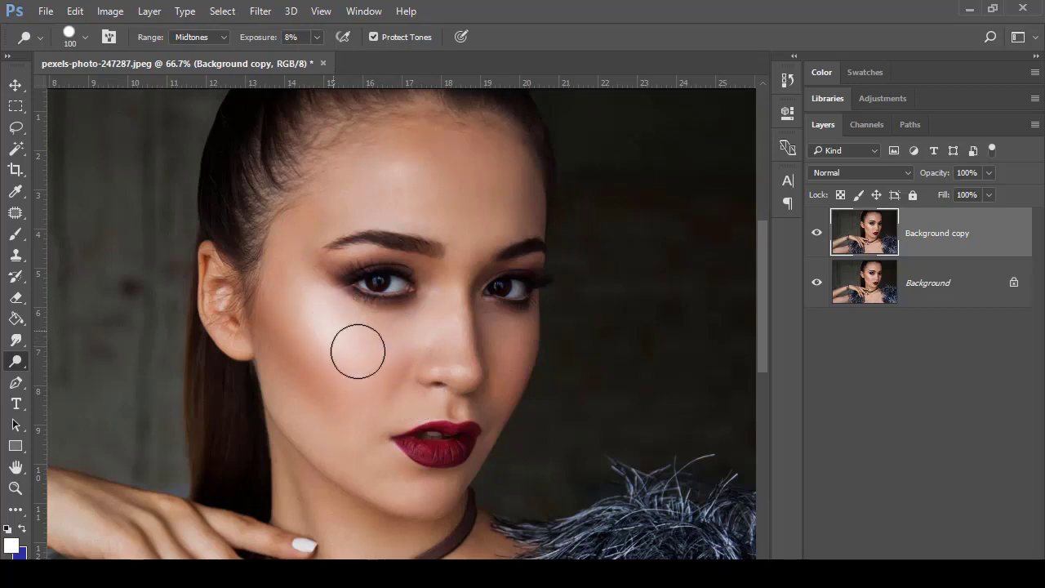
{"action": "mouse_move", "coordinate": [403, 182]}
{"action": "left_mouse_down"}
{"action": "mouse_move", "coordinate": [417, 150]}
{"action": "mouse_move", "coordinate": [404, 164]}
{"action": "left_mouse_up"}
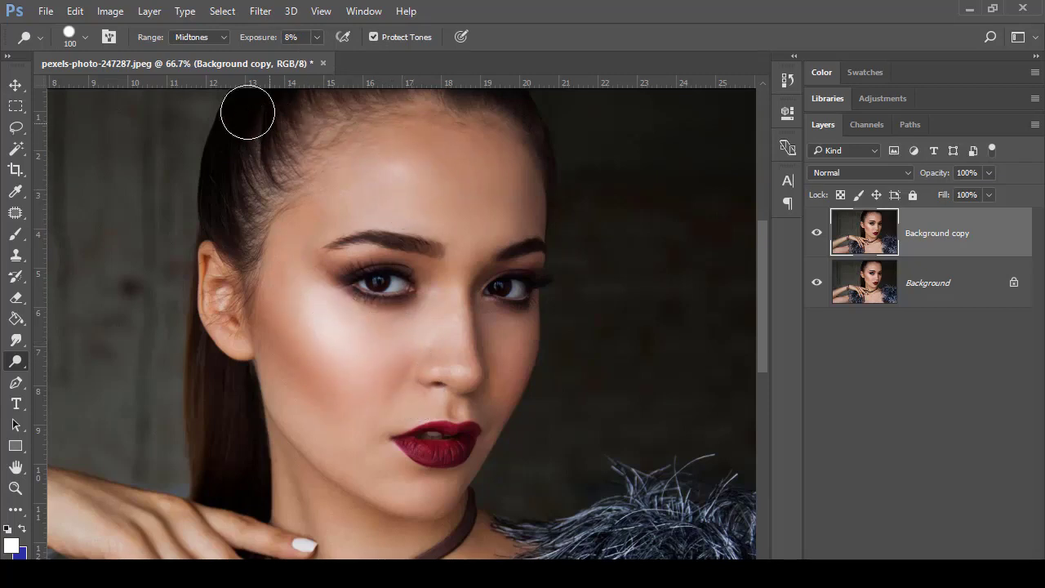
Set the Dodge brush size to 136 px and brighten the temple beside the eyebrow
{"action": "left_click", "coordinate": [85, 37]}
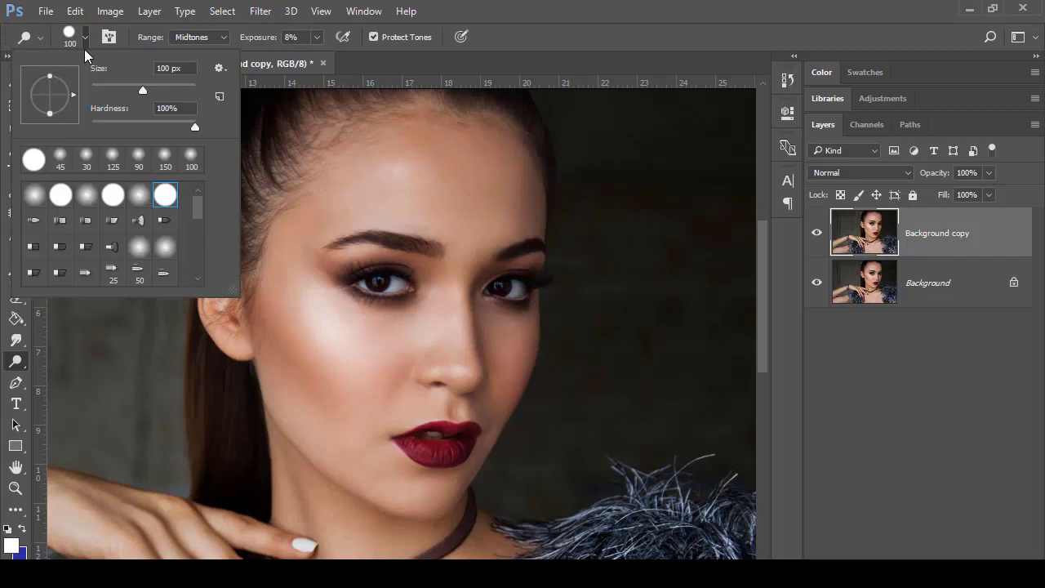
{"action": "left_click_drag", "start_coordinate": [143, 90], "coordinate": [152, 92]}
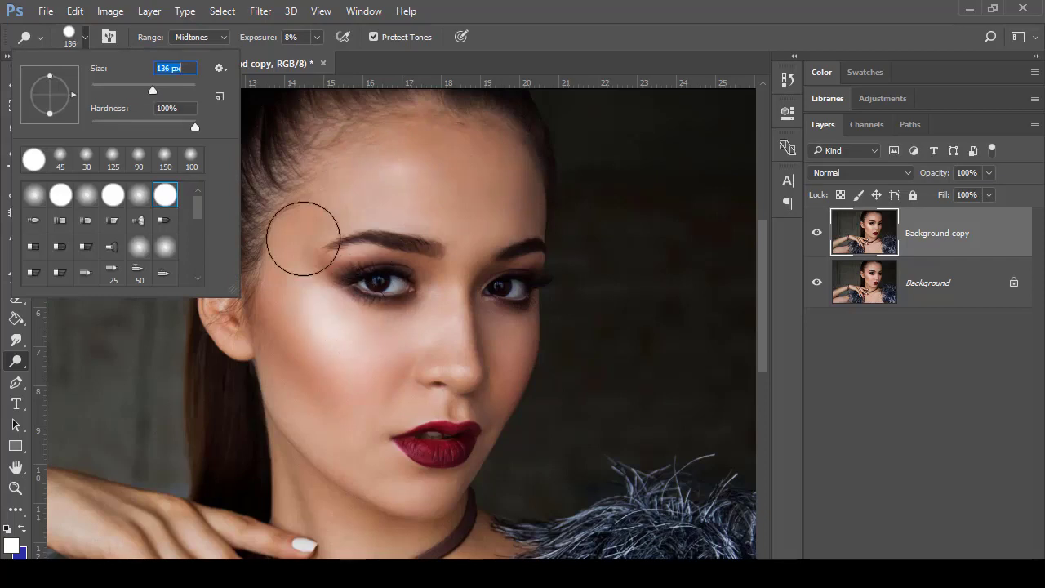
{"action": "left_click", "coordinate": [81, 38]}
{"action": "left_click", "coordinate": [82, 38]}
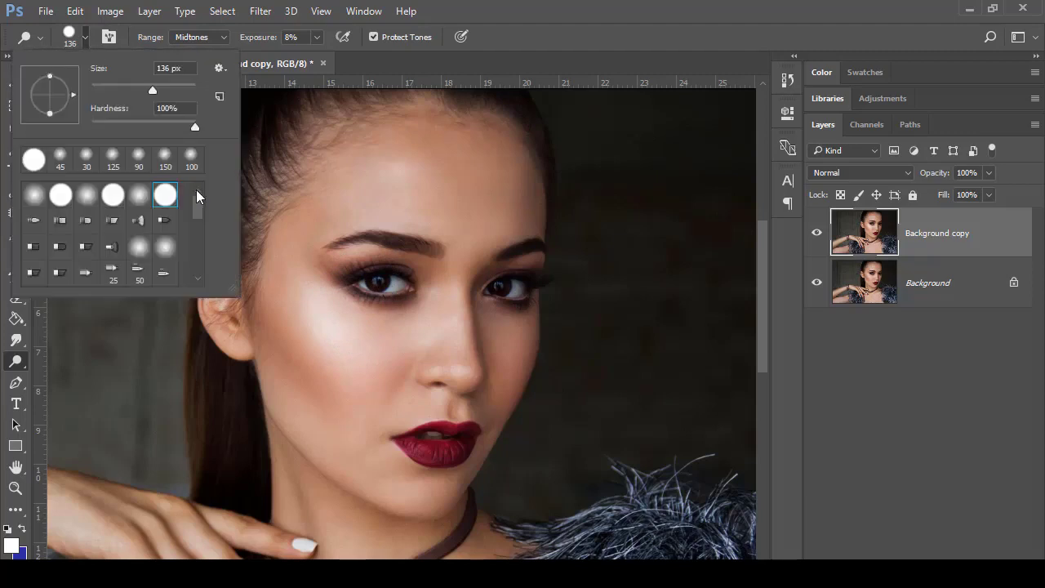
{"action": "left_click", "coordinate": [84, 37]}
{"action": "left_click", "coordinate": [84, 36]}
{"action": "left_click", "coordinate": [641, 311]}
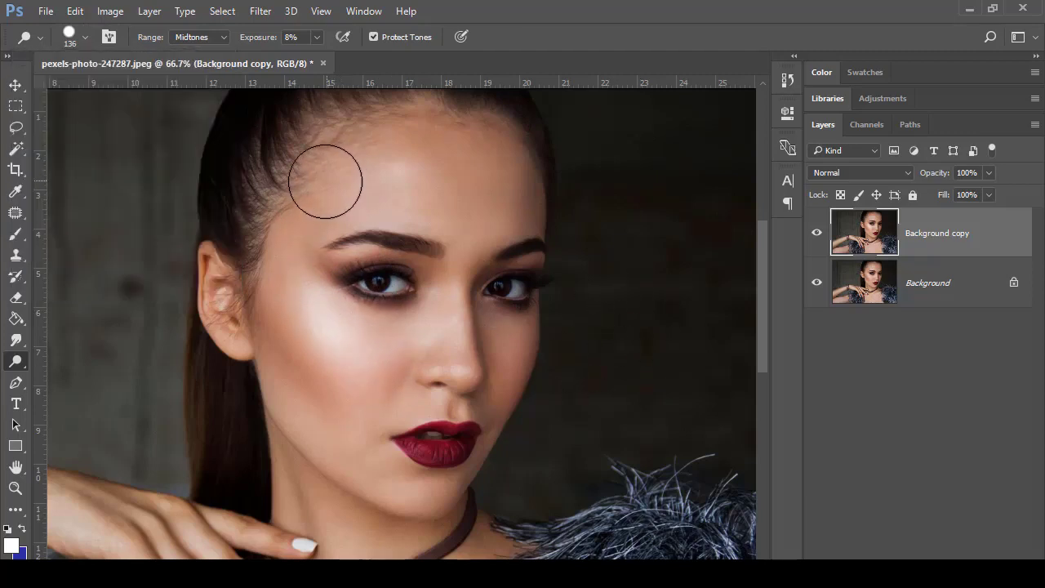
{"action": "left_click_drag", "start_coordinate": [295, 228], "coordinate": [298, 253]}
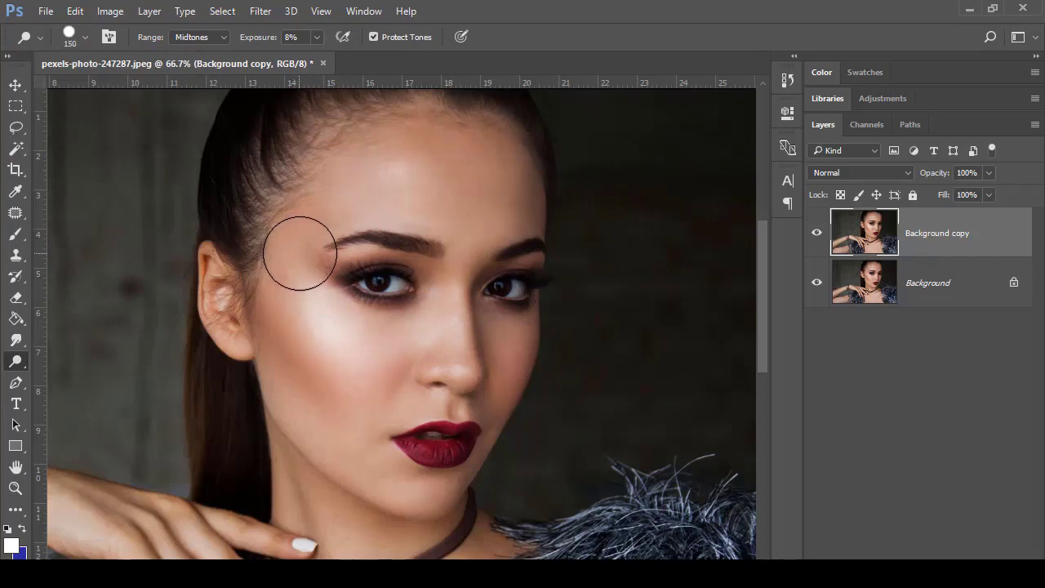
Try larger Dodge brush sizes up to 300 px, settle on 150 px, and brighten the forehead
{"action": "key", "text": "bracketright"}
{"action": "key", "text": "bracketright"}
{"action": "key", "text": "bracketright"}
{"action": "key", "text": "bracketright"}
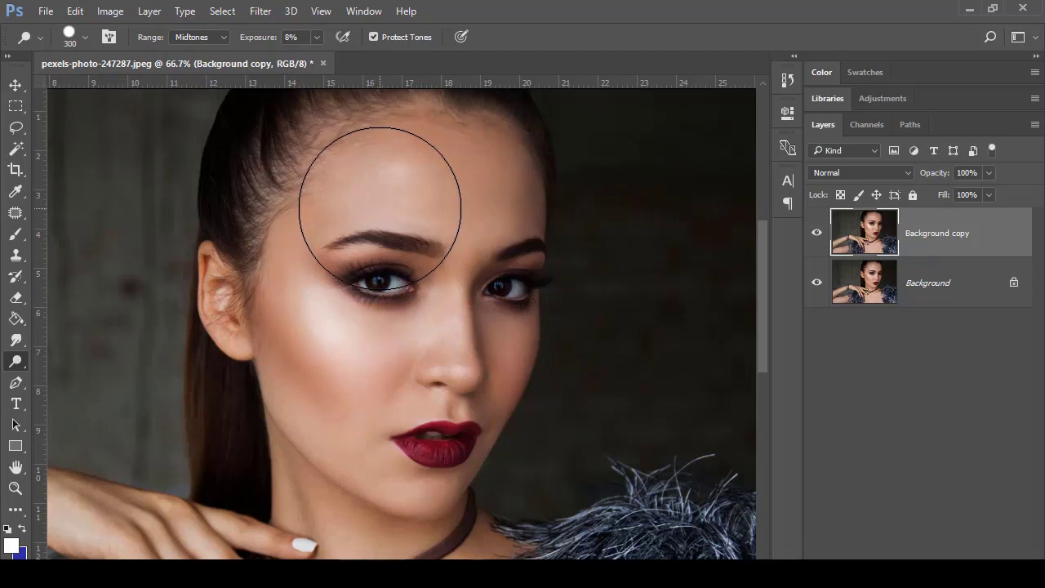
{"action": "key", "text": "bracketleft"}
{"action": "key", "text": "bracketleft"}
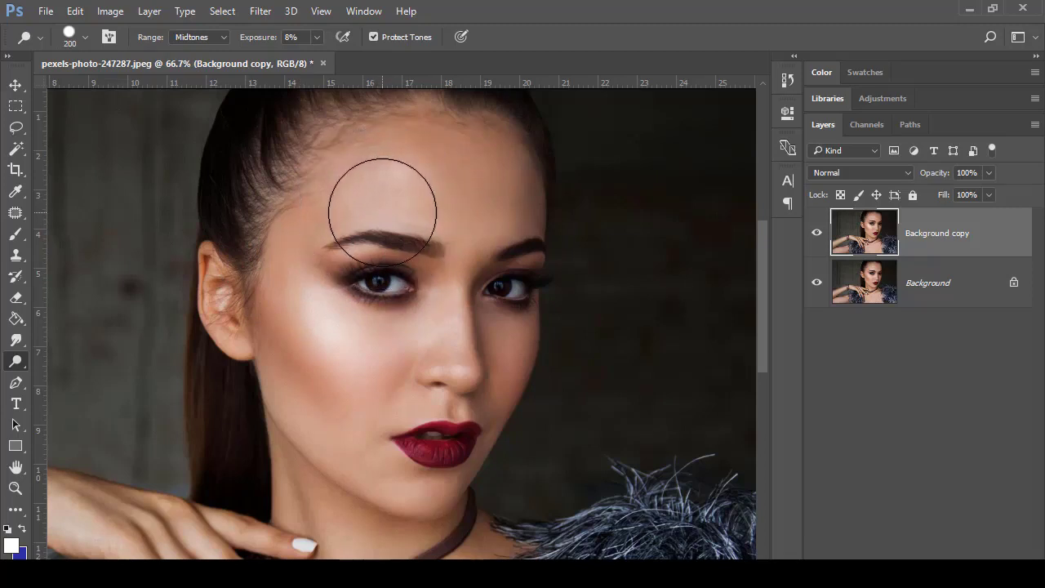
{"action": "key", "text": "bracketleft"}
{"action": "key", "text": "bracketleft"}
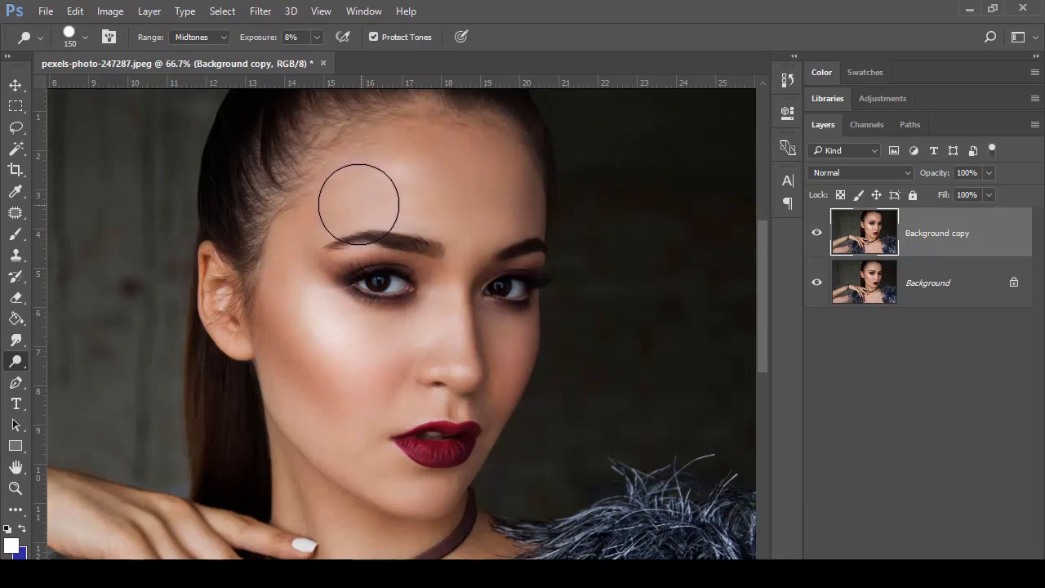
{"action": "mouse_move", "coordinate": [351, 204]}
{"action": "left_mouse_down"}
{"action": "mouse_move", "coordinate": [379, 168]}
{"action": "mouse_move", "coordinate": [359, 145]}
{"action": "mouse_move", "coordinate": [377, 184]}
{"action": "left_mouse_up"}
Brighten the side and bridge of the nose with small Dodge brushes between 20 and 40 px
{"action": "key", "text": "bracketleft"}
{"action": "key", "text": "bracketleft"}
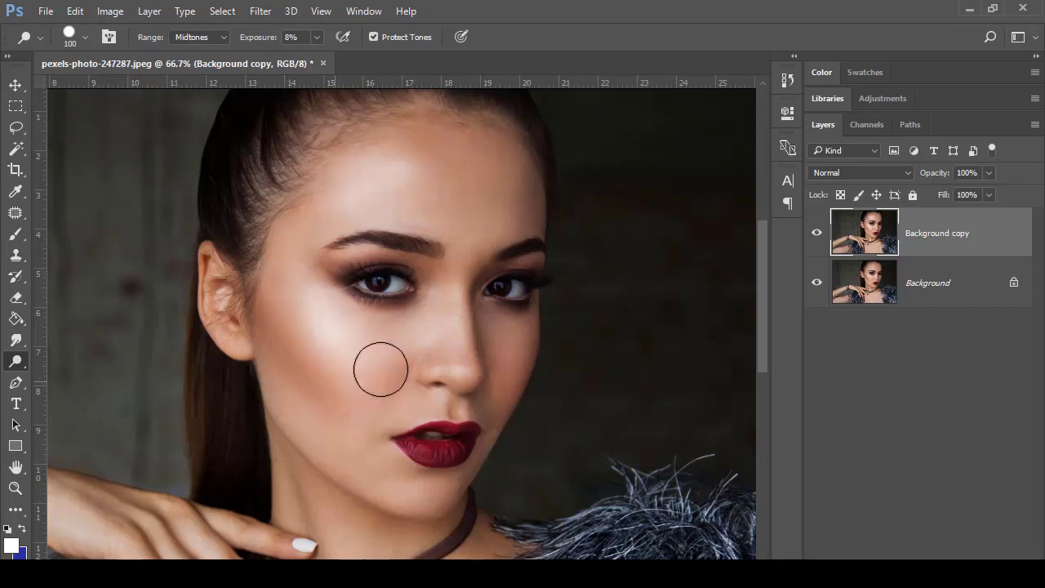
{"action": "key", "text": "bracketleft"}
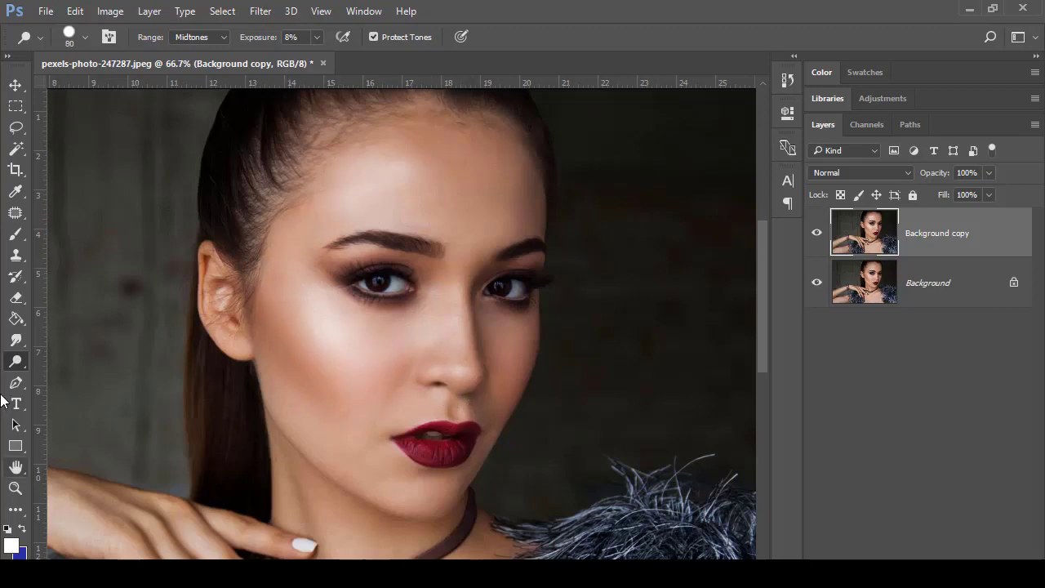
{"action": "left_click", "coordinate": [15, 488]}
{"action": "left_click", "coordinate": [464, 436]}
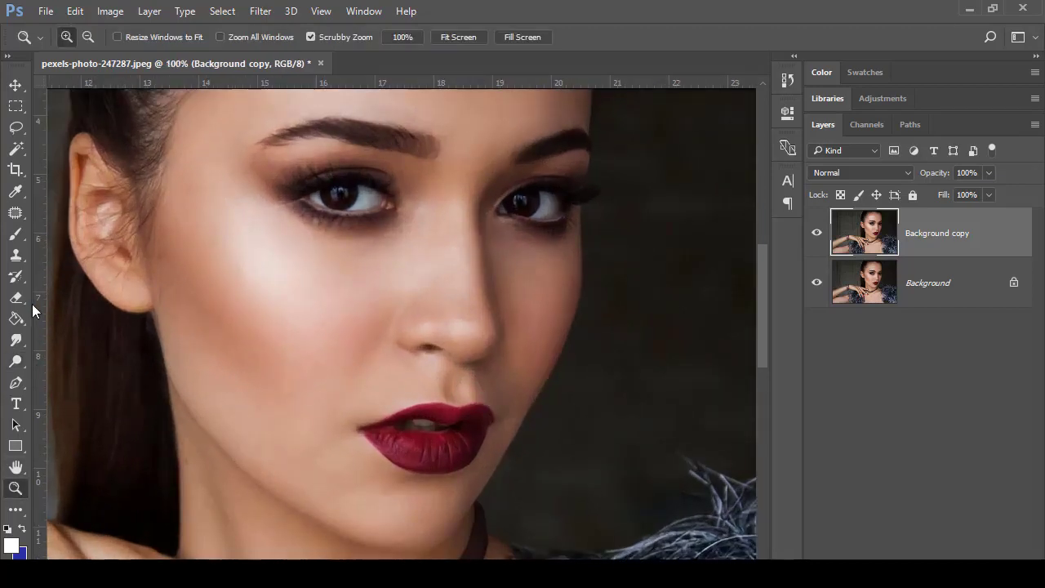
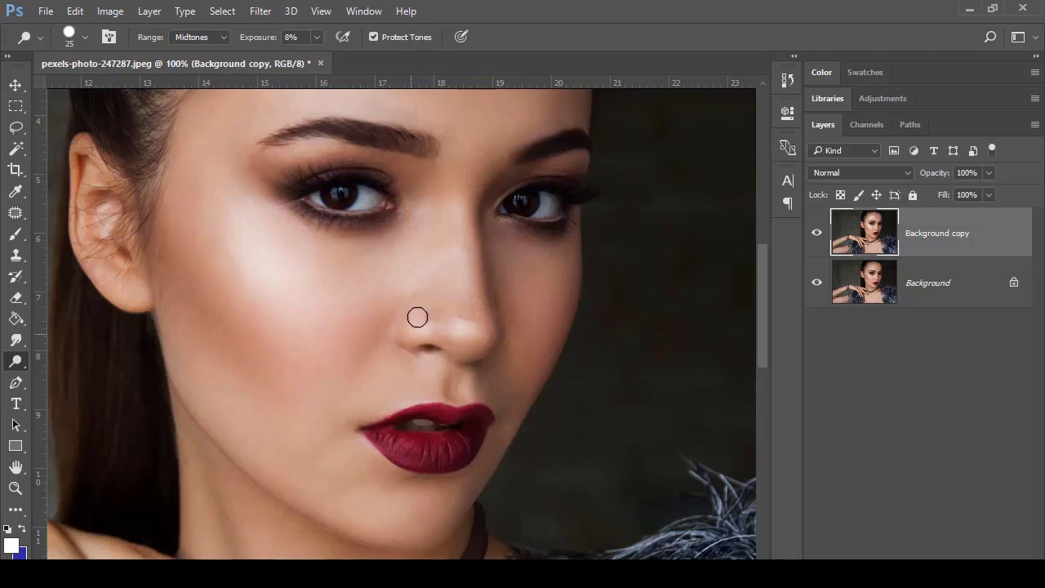
{"action": "key", "text": "bracketright"}
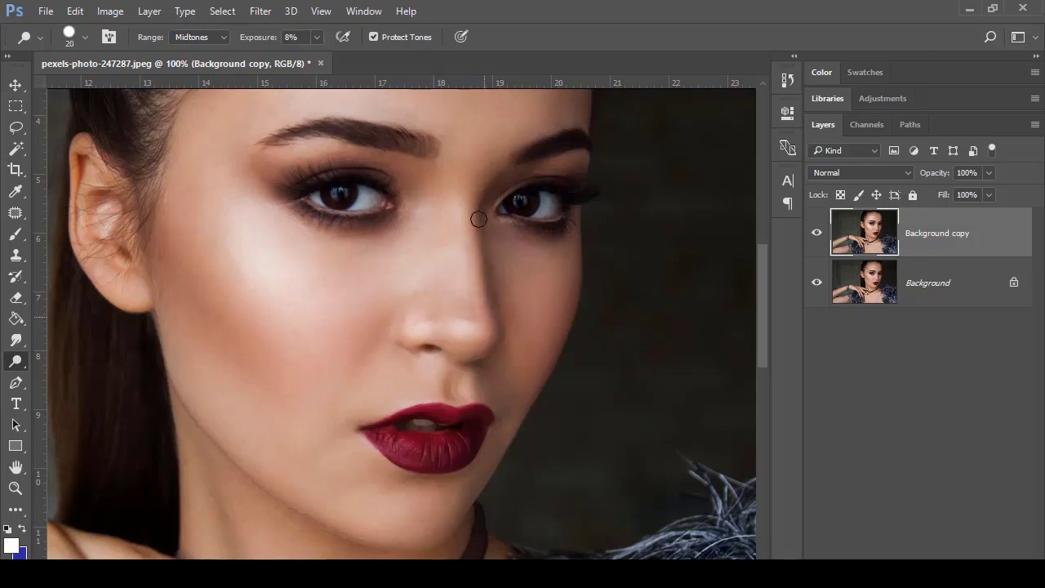
{"action": "key", "text": "bracketright"}
{"action": "key", "text": "bracketright"}
{"action": "key", "text": "bracketright"}
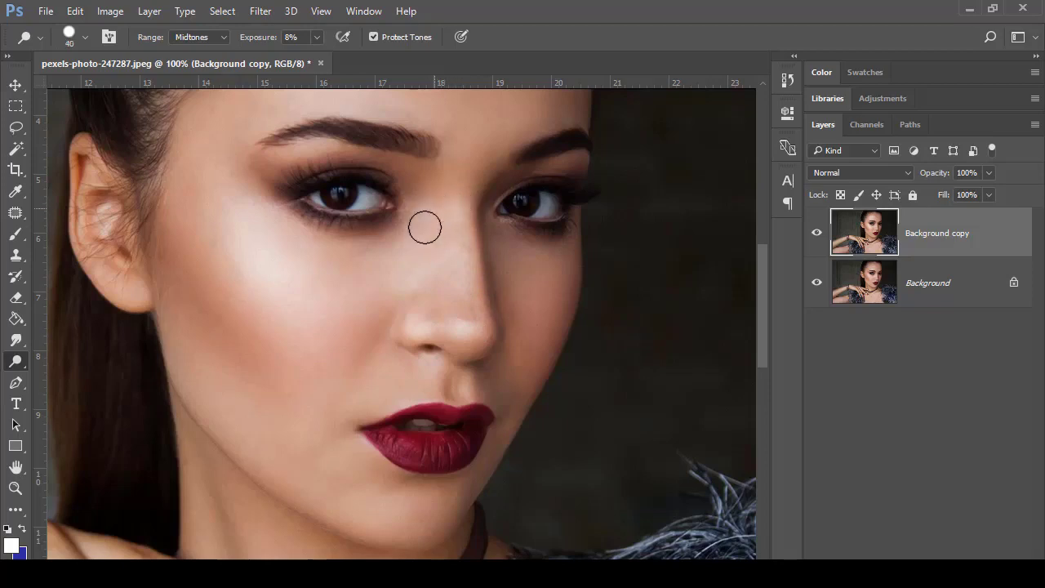
Enlarge the Dodge brush and brighten the jawline below the cheek
{"action": "key", "text": "bracketright"}
{"action": "key", "text": "bracketright"}
{"action": "key", "text": "bracketright"}
{"action": "mouse_move", "coordinate": [284, 458]}
{"action": "left_mouse_down"}
{"action": "mouse_move", "coordinate": [184, 365]}
{"action": "mouse_move", "coordinate": [276, 466]}
{"action": "mouse_move", "coordinate": [205, 382]}
{"action": "mouse_move", "coordinate": [337, 498]}
{"action": "mouse_move", "coordinate": [235, 411]}
{"action": "mouse_move", "coordinate": [307, 470]}
{"action": "left_mouse_up"}
Reduce the Dodge brush to 30 px and brighten the middle of the lower lip
{"action": "key", "text": "bracketleft"}
{"action": "key", "text": "bracketleft"}
{"action": "key", "text": "bracketleft"}
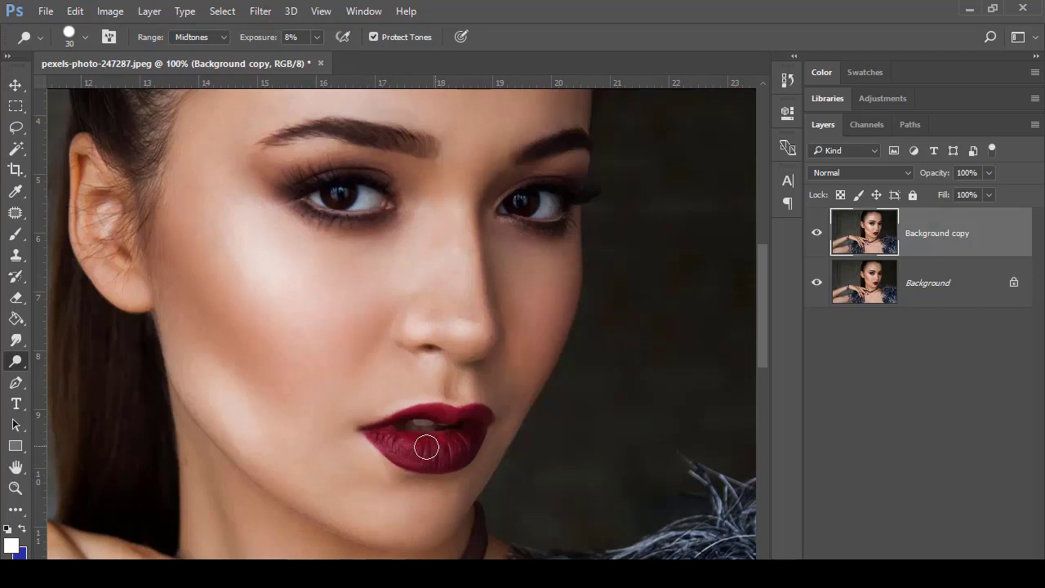
{"action": "left_click_drag", "start_coordinate": [451, 446], "coordinate": [398, 446]}
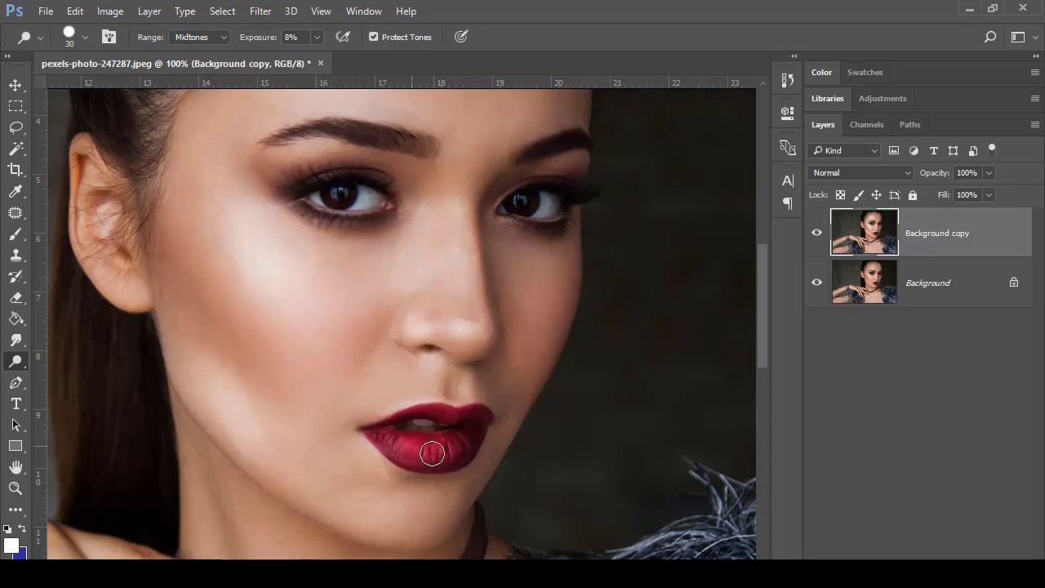
{"action": "key", "text": "z"}
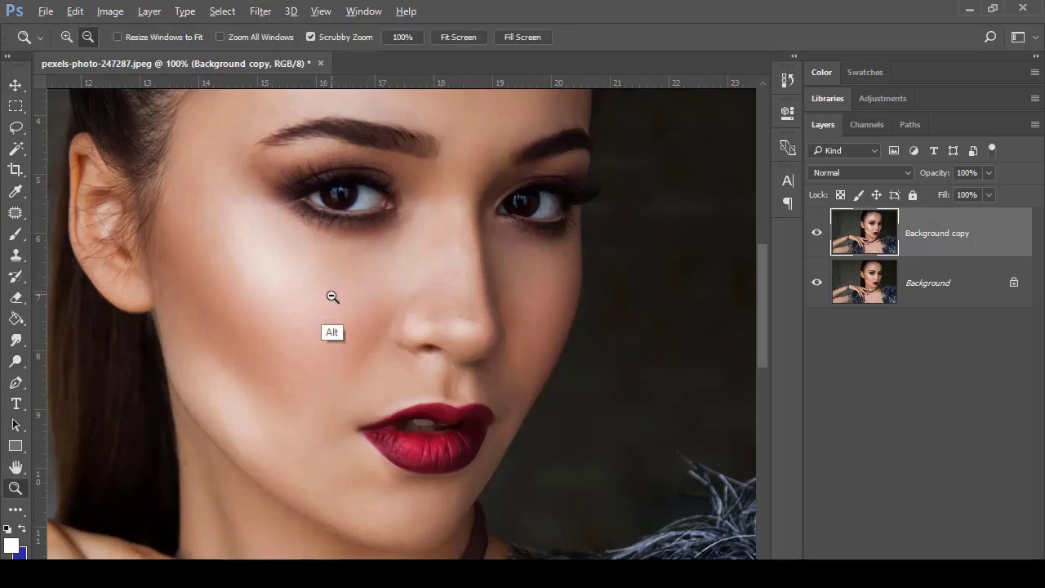
{"action": "left_click", "coordinate": [343, 298], "text": "alt"}
{"action": "left_click", "coordinate": [383, 302], "text": "alt"}
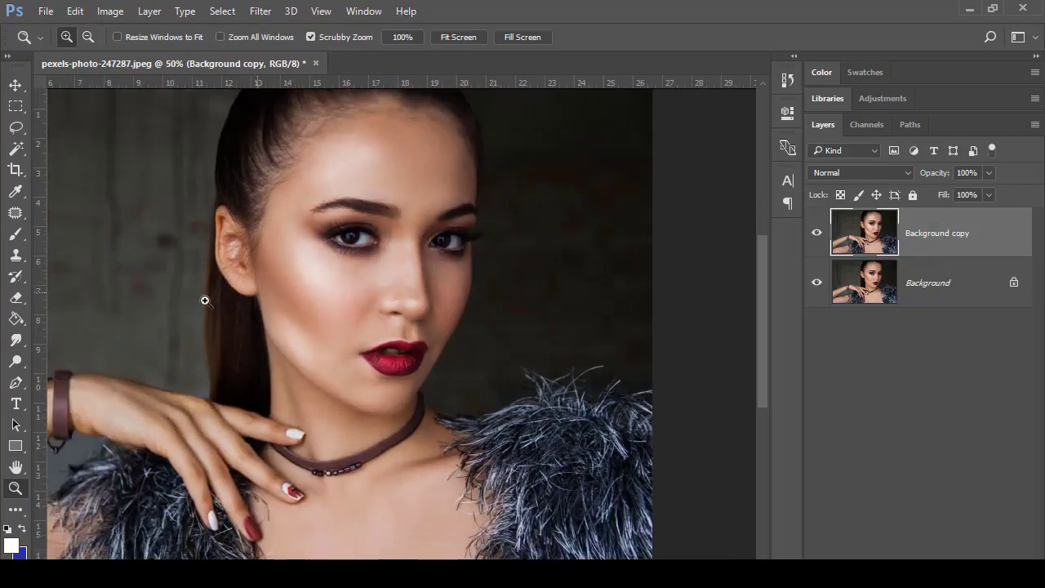
Brighten the jawline with a 70 px Dodge brush and compare the portrait with the Background copy layer hidden and shown
{"action": "left_click", "coordinate": [16, 361]}
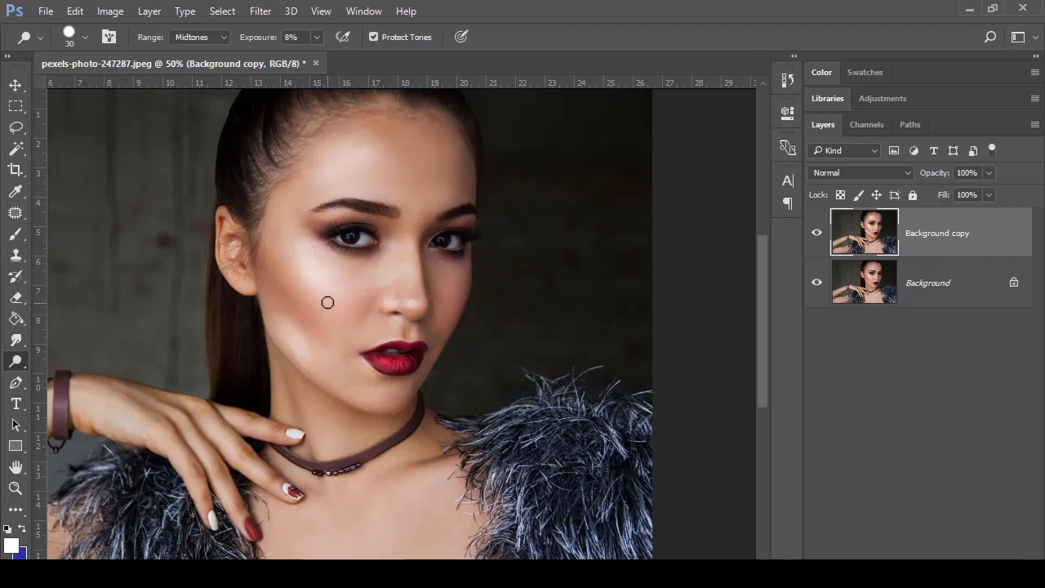
{"action": "key", "text": "bracketright"}
{"action": "key", "text": "bracketright"}
{"action": "mouse_move", "coordinate": [297, 349]}
{"action": "left_mouse_down"}
{"action": "mouse_move", "coordinate": [329, 396]}
{"action": "mouse_move", "coordinate": [349, 399]}
{"action": "mouse_move", "coordinate": [338, 395]}
{"action": "left_mouse_up"}
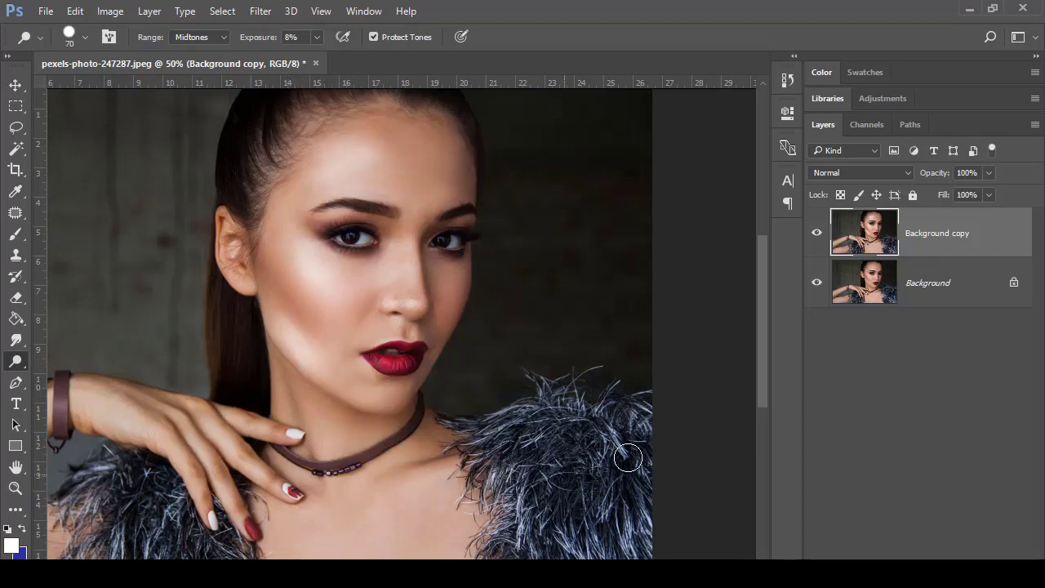
{"action": "left_click", "coordinate": [816, 234]}
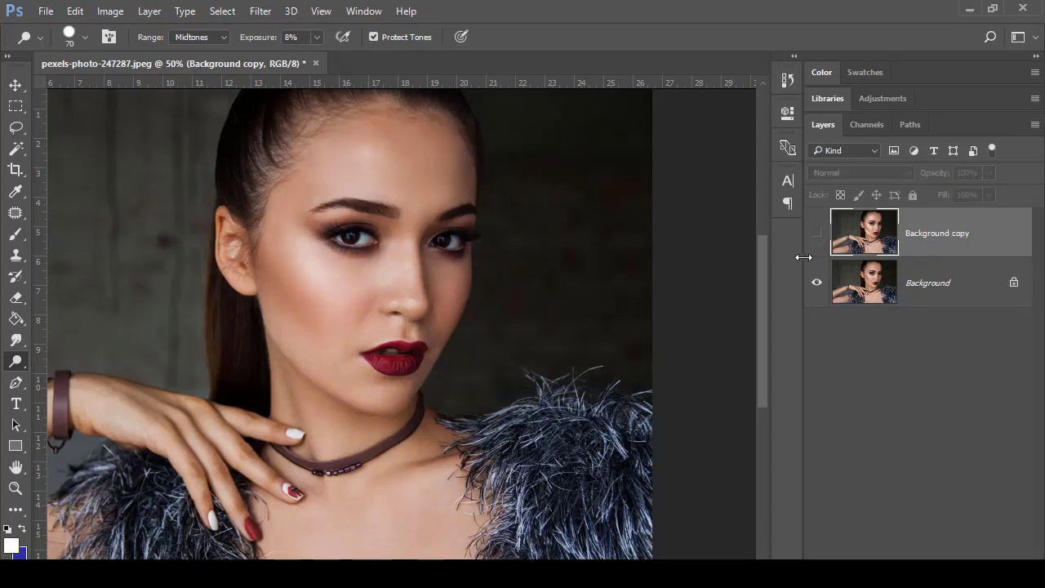
{"action": "left_click", "coordinate": [816, 233]}
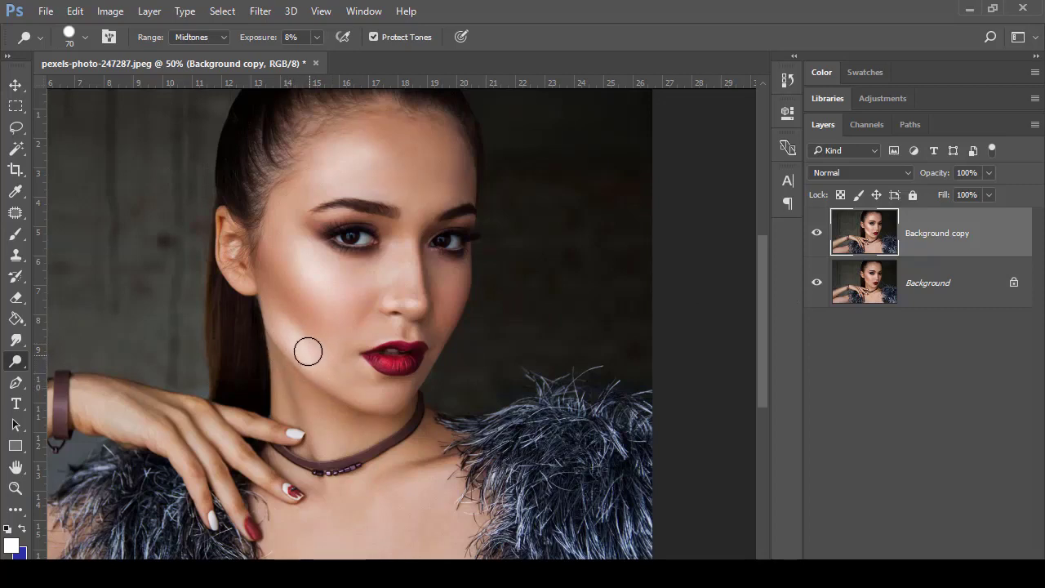
Darken the cheek hollow and jawline with the Burn tool at Midtones, 20% exposure, starting with a 125 px brush
{"action": "right_click", "coordinate": [13, 369]}
{"action": "left_click", "coordinate": [108, 377]}
{"action": "key", "text": "ctrl+space"}
{"action": "left_click", "coordinate": [389, 333]}
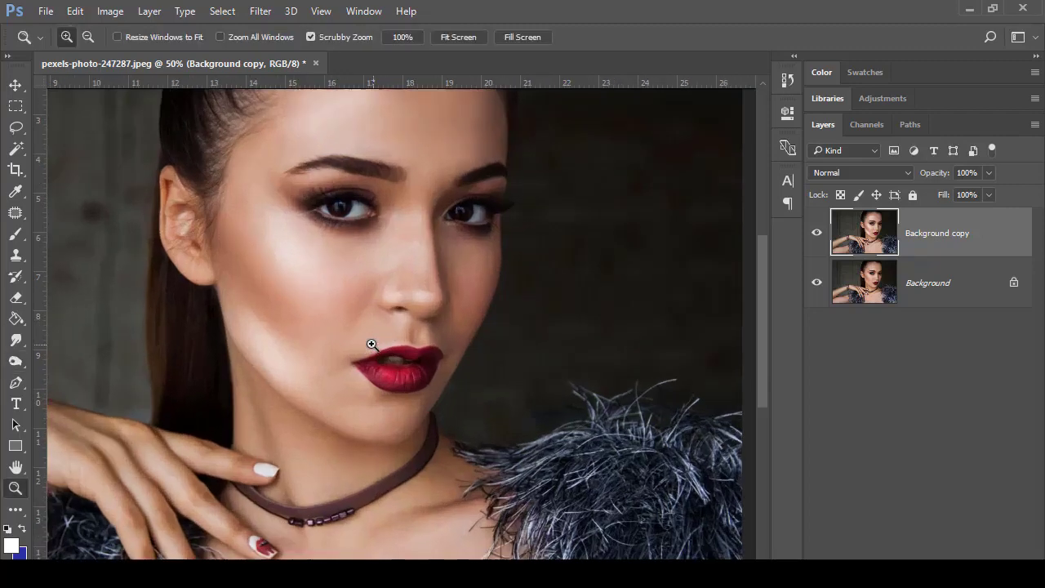
{"action": "left_click", "coordinate": [16, 339]}
{"action": "left_click", "coordinate": [15, 361]}
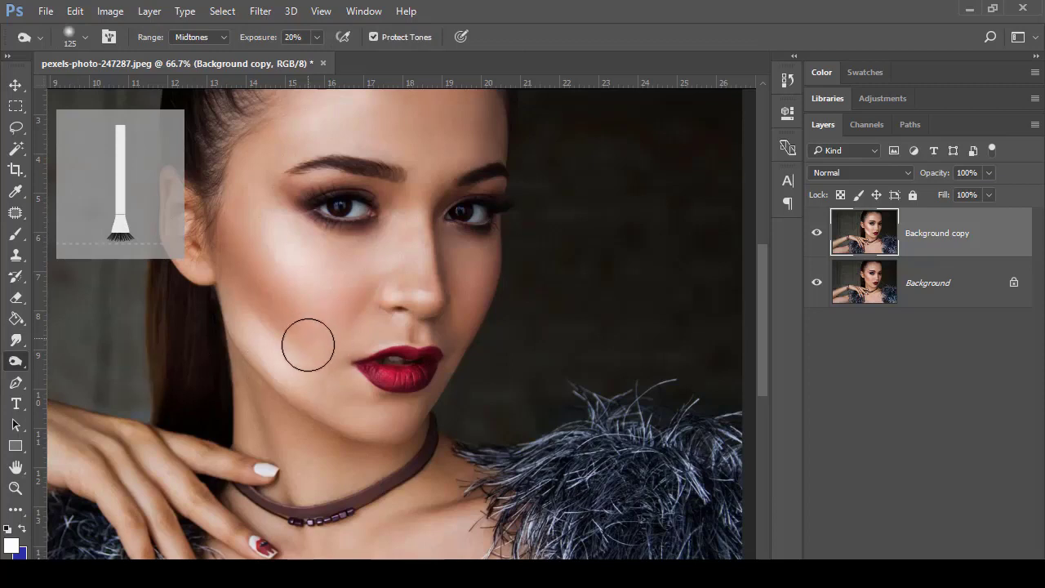
{"action": "mouse_move", "coordinate": [280, 383]}
{"action": "left_mouse_down"}
{"action": "mouse_move", "coordinate": [301, 354]}
{"action": "mouse_move", "coordinate": [241, 337]}
{"action": "mouse_move", "coordinate": [276, 367]}
{"action": "mouse_move", "coordinate": [259, 339]}
{"action": "mouse_move", "coordinate": [290, 378]}
{"action": "mouse_move", "coordinate": [274, 350]}
{"action": "mouse_move", "coordinate": [303, 386]}
{"action": "mouse_move", "coordinate": [258, 336]}
{"action": "mouse_move", "coordinate": [316, 404]}
{"action": "mouse_move", "coordinate": [251, 343]}
{"action": "mouse_move", "coordinate": [314, 398]}
{"action": "mouse_move", "coordinate": [302, 384]}
{"action": "mouse_move", "coordinate": [328, 423]}
{"action": "mouse_move", "coordinate": [280, 363]}
{"action": "mouse_move", "coordinate": [320, 387]}
{"action": "left_mouse_up"}
{"action": "mouse_move", "coordinate": [258, 250]}
{"action": "left_mouse_down"}
{"action": "mouse_move", "coordinate": [292, 329]}
{"action": "mouse_move", "coordinate": [262, 222]}
{"action": "mouse_move", "coordinate": [310, 337]}
{"action": "mouse_move", "coordinate": [263, 258]}
{"action": "mouse_move", "coordinate": [289, 319]}
{"action": "mouse_move", "coordinate": [270, 302]}
{"action": "mouse_move", "coordinate": [348, 423]}
{"action": "mouse_move", "coordinate": [311, 401]}
{"action": "mouse_move", "coordinate": [294, 362]}
{"action": "mouse_move", "coordinate": [354, 422]}
{"action": "left_mouse_up"}
{"action": "key", "text": "bracketleft"}
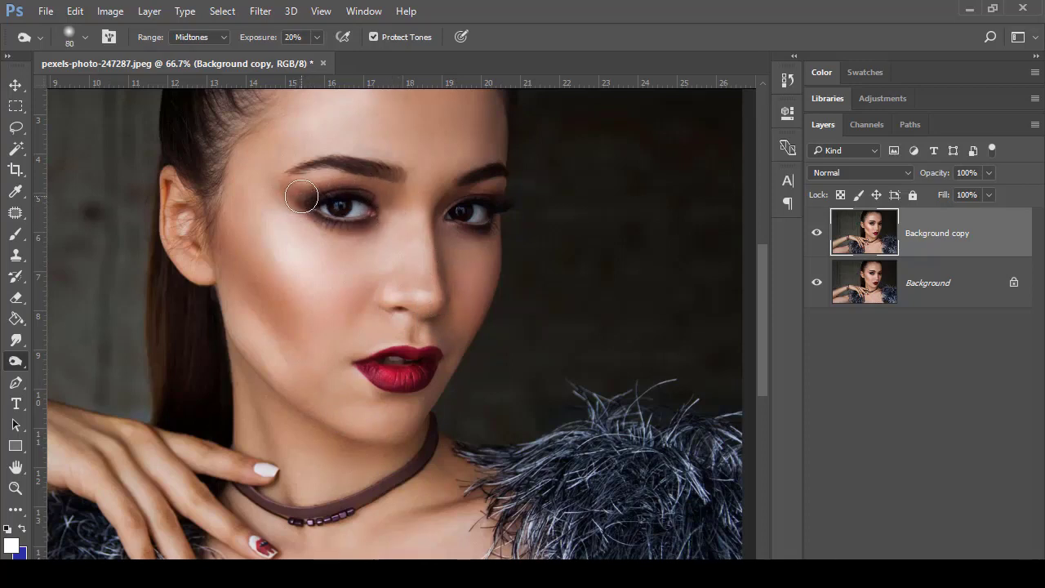
Enlarge the Burn brush to 175 px, reduce it to 100 px, and darken the edges of the forehead
{"action": "scroll", "coordinate": [760, 303], "scroll_direction": "up", "scroll_amount": 2}
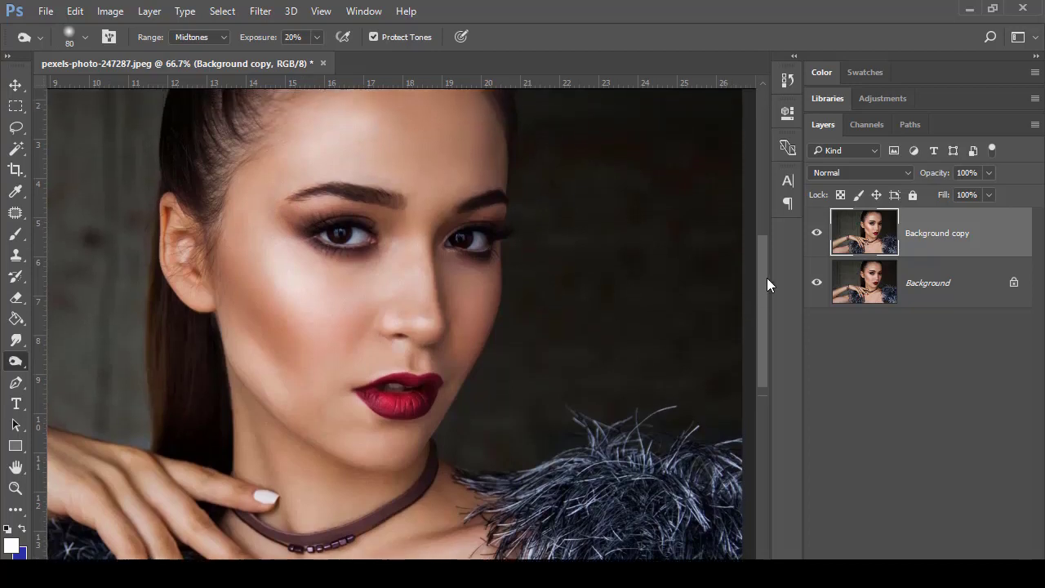
{"action": "key", "text": "bracketright"}
{"action": "key", "text": "bracketright"}
{"action": "key", "text": "bracketright"}
{"action": "key", "text": "bracketright"}
{"action": "key", "text": "bracketright"}
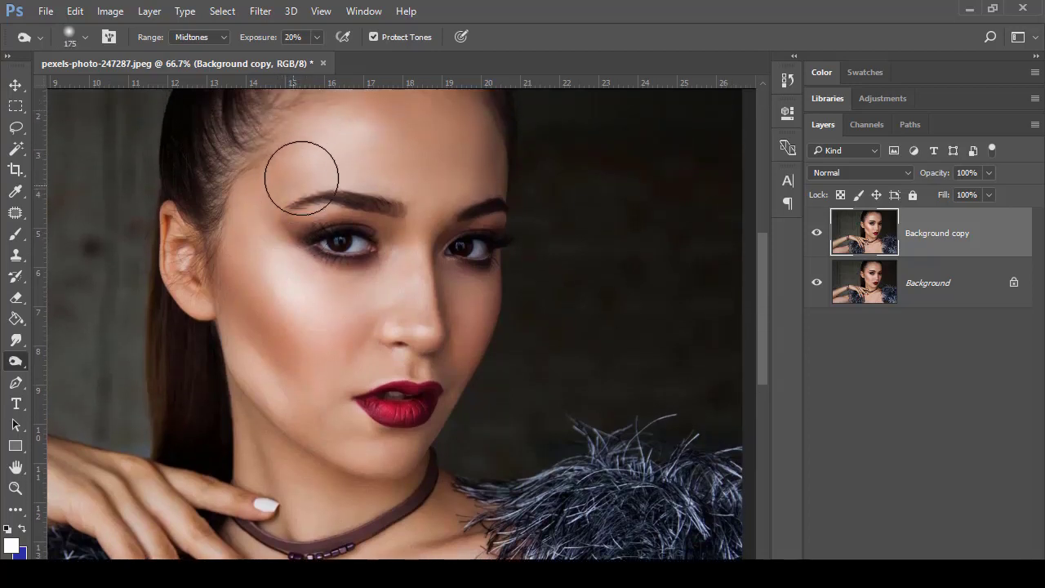
{"action": "key", "text": "bracketleft"}
{"action": "key", "text": "bracketleft"}
{"action": "key", "text": "bracketleft"}
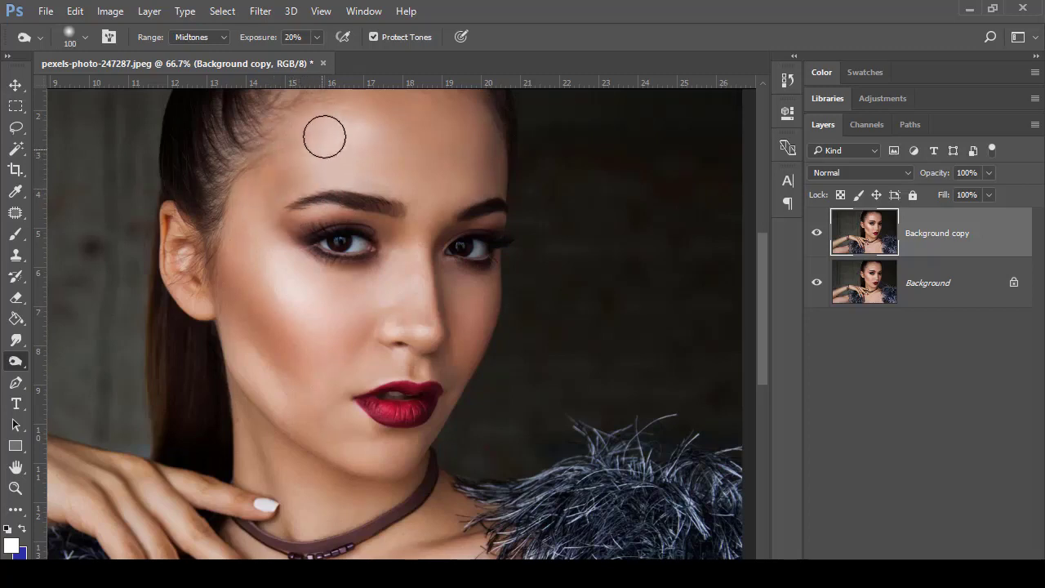
Review the Burn range options, keep Midtones, and deepen the shading below the cheekbone with the 100 px brush
{"action": "left_click", "coordinate": [220, 37]}
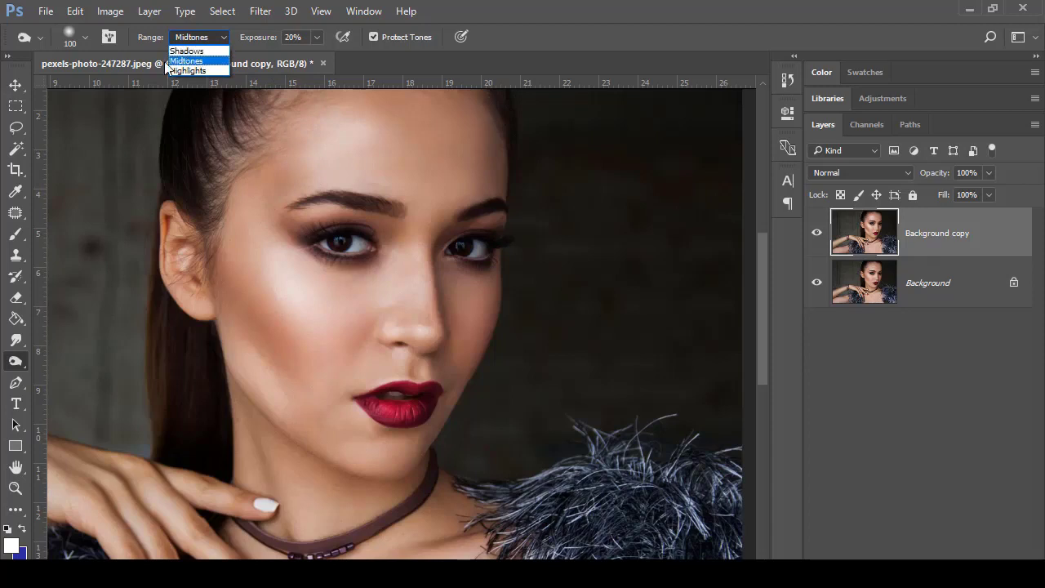
{"action": "left_click", "coordinate": [555, 51]}
{"action": "left_click", "coordinate": [352, 234]}
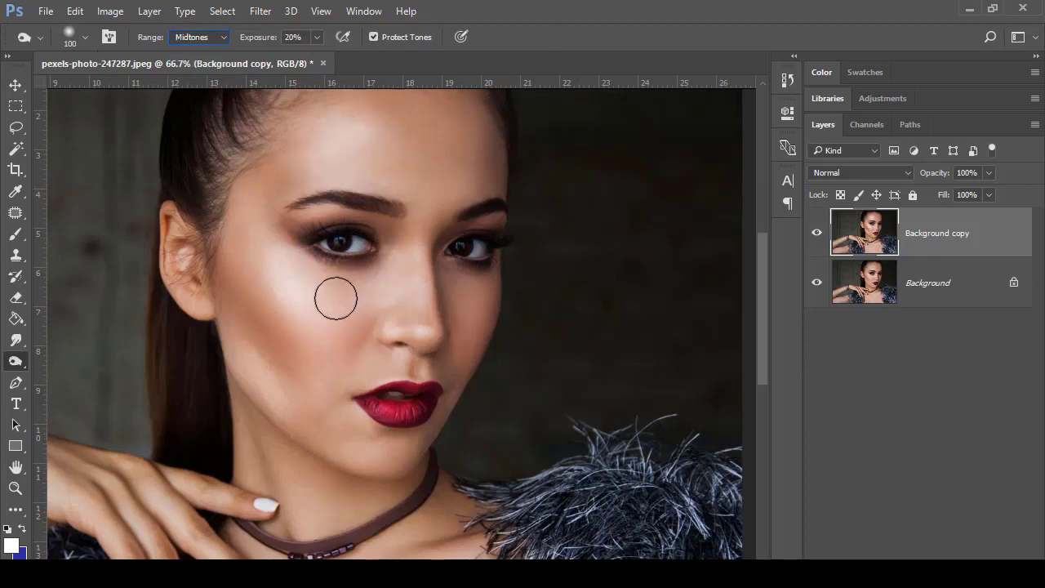
{"action": "mouse_move", "coordinate": [289, 299]}
{"action": "left_mouse_down"}
{"action": "mouse_move", "coordinate": [338, 288]}
{"action": "mouse_move", "coordinate": [329, 299]}
{"action": "mouse_move", "coordinate": [263, 257]}
{"action": "mouse_move", "coordinate": [267, 284]}
{"action": "mouse_move", "coordinate": [321, 313]}
{"action": "mouse_move", "coordinate": [267, 299]}
{"action": "mouse_move", "coordinate": [315, 327]}
{"action": "left_mouse_up"}
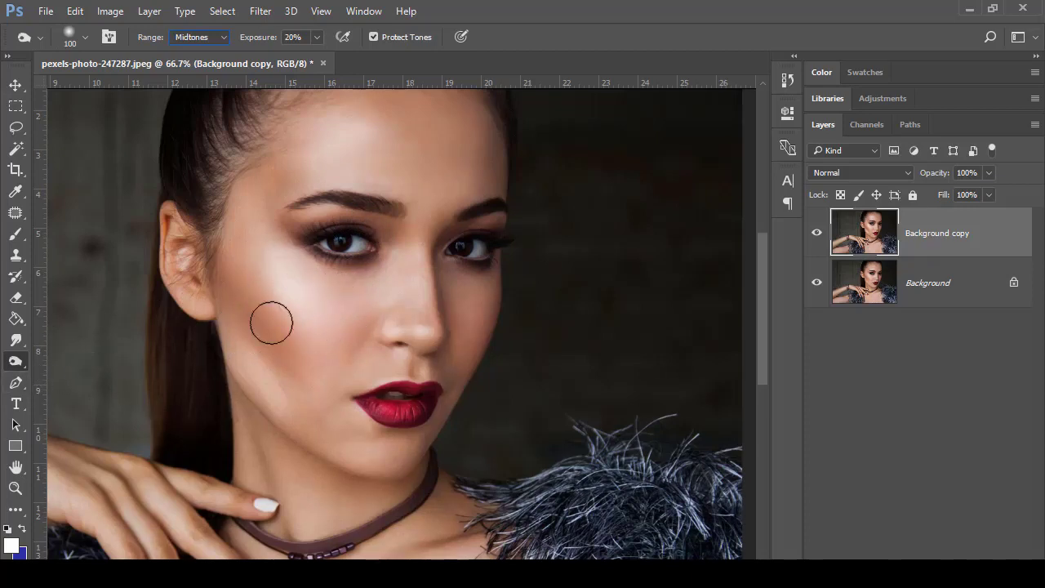
{"action": "mouse_move", "coordinate": [283, 313]}
{"action": "left_mouse_down"}
{"action": "mouse_move", "coordinate": [302, 344]}
{"action": "mouse_move", "coordinate": [255, 313]}
{"action": "mouse_move", "coordinate": [250, 295]}
{"action": "mouse_move", "coordinate": [273, 326]}
{"action": "mouse_move", "coordinate": [348, 302]}
{"action": "mouse_move", "coordinate": [352, 266]}
{"action": "mouse_move", "coordinate": [352, 279]}
{"action": "mouse_move", "coordinate": [395, 227]}
{"action": "mouse_move", "coordinate": [352, 259]}
{"action": "mouse_move", "coordinate": [307, 238]}
{"action": "mouse_move", "coordinate": [335, 267]}
{"action": "mouse_move", "coordinate": [361, 253]}
{"action": "mouse_move", "coordinate": [301, 285]}
{"action": "left_mouse_up"}
Set the Burn range to Shadows and darken the eyebrows and eye makeup with 50 px and 30 px brushes
{"action": "key", "text": "z"}
{"action": "left_click", "coordinate": [382, 194]}
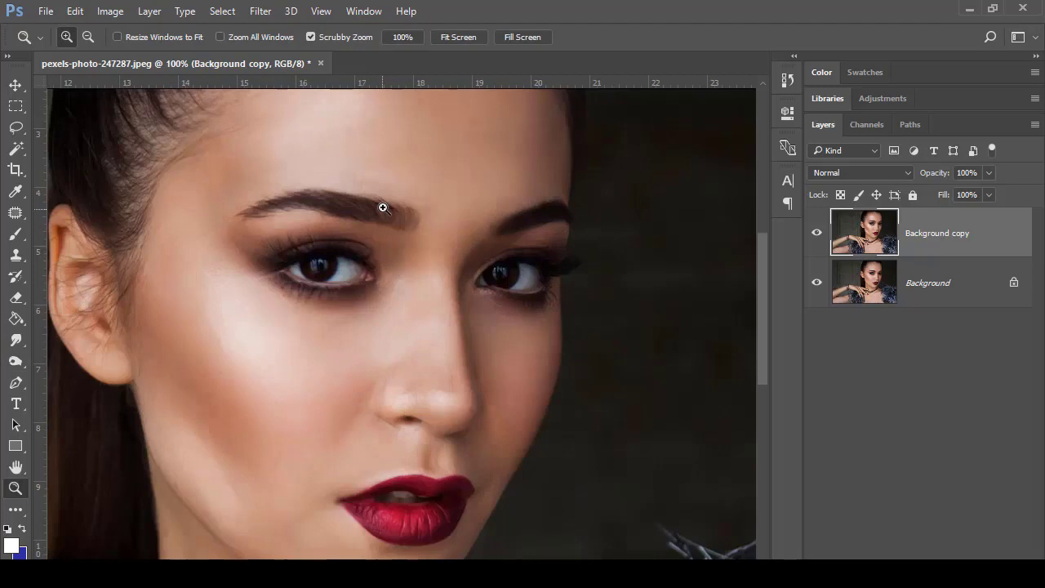
{"action": "left_click", "coordinate": [16, 340]}
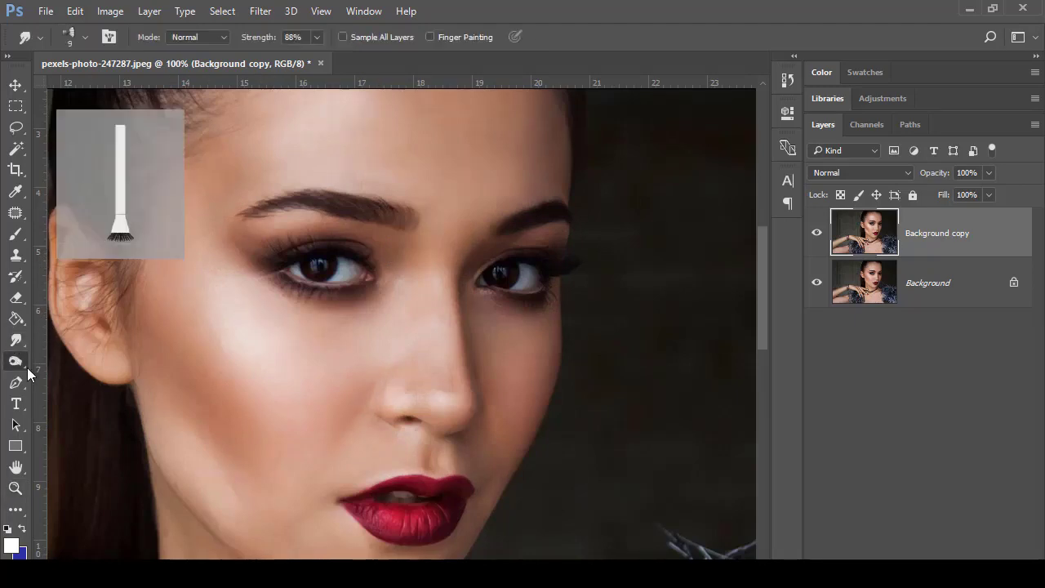
{"action": "left_click", "coordinate": [27, 368]}
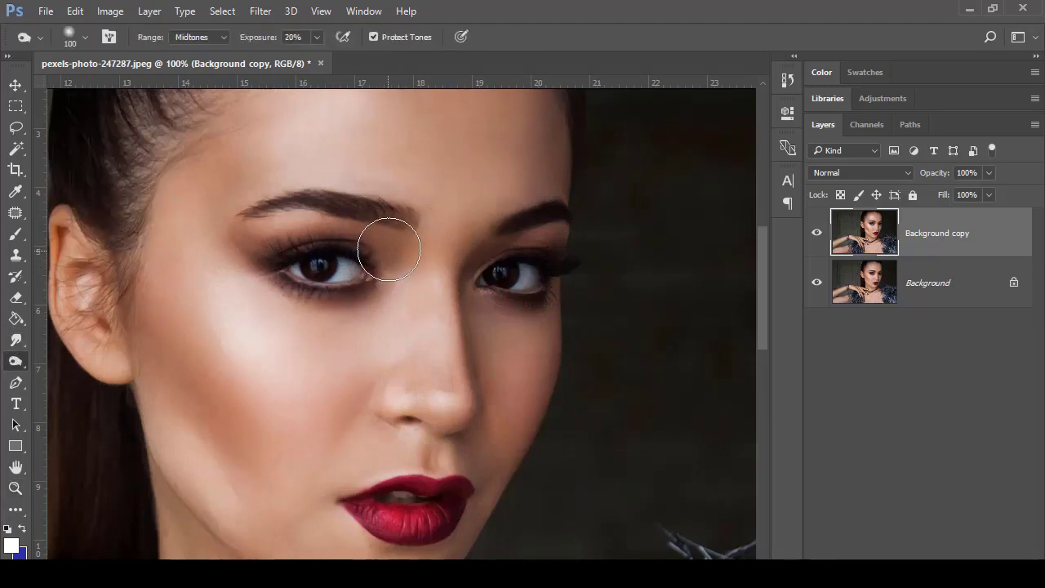
{"action": "key", "text": "bracketleft"}
{"action": "key", "text": "bracketleft"}
{"action": "key", "text": "bracketleft"}
{"action": "key", "text": "bracketleft"}
{"action": "key", "text": "bracketleft"}
{"action": "left_click", "coordinate": [225, 37]}
{"action": "left_click", "coordinate": [213, 47]}
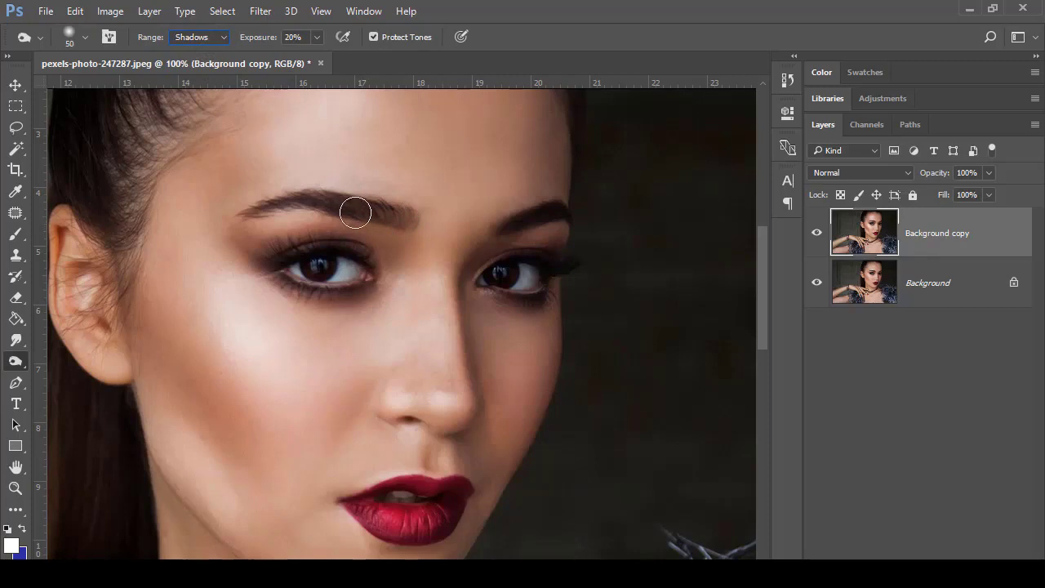
{"action": "left_click_drag", "start_coordinate": [373, 212], "coordinate": [334, 199]}
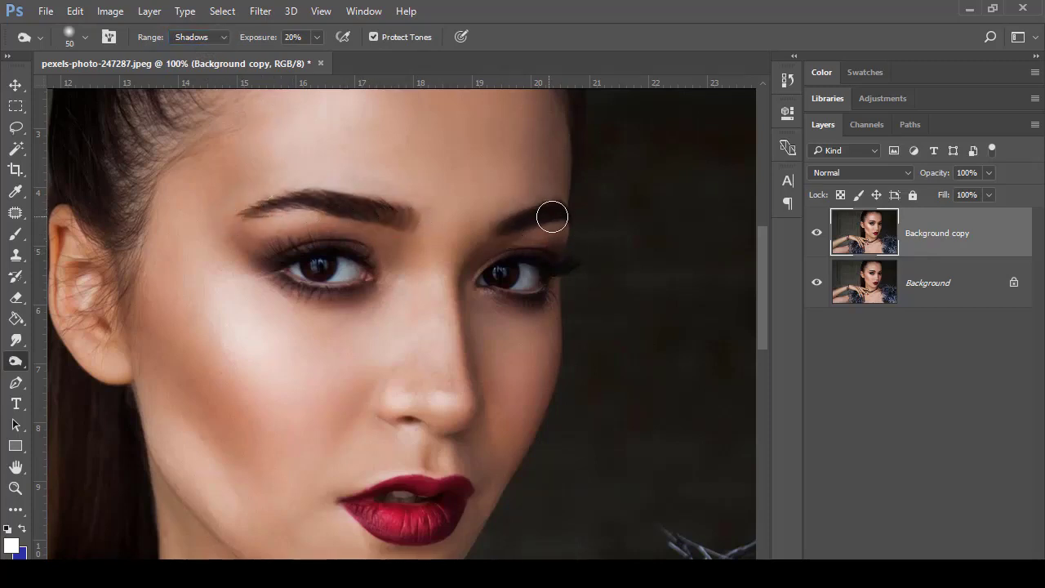
{"action": "key", "text": "bracketleft"}
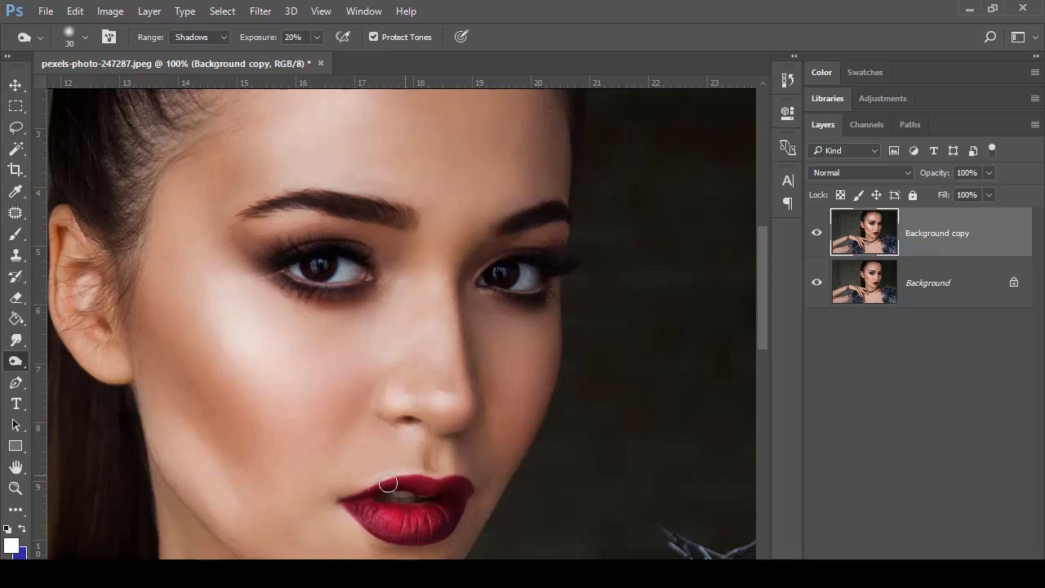
Enlarge the Burn brush to 100 px and darken the hair along the hairline and beside the neck
{"action": "left_click_drag", "start_coordinate": [240, 204], "coordinate": [342, 385]}
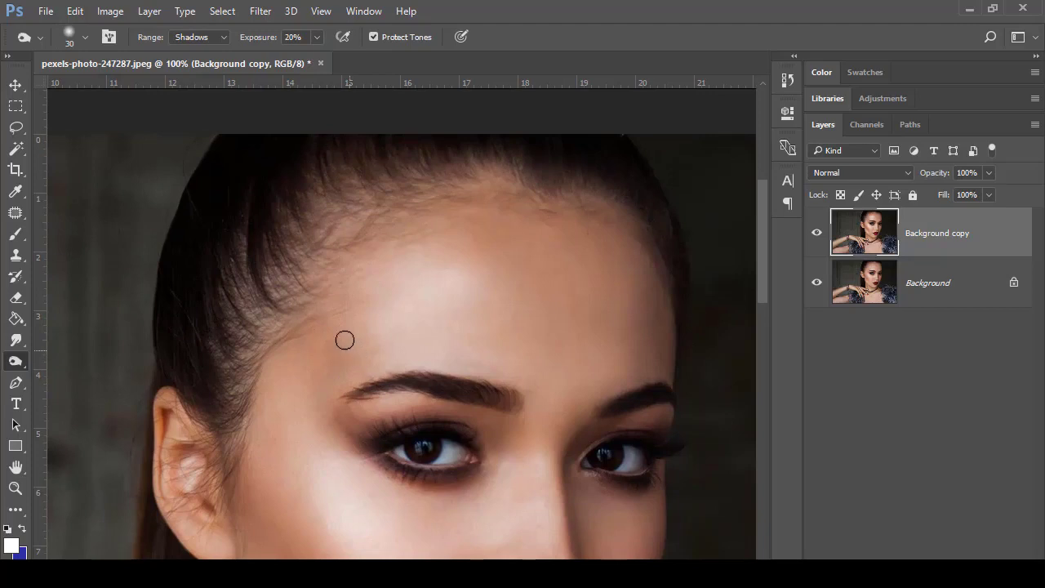
{"action": "key", "text": "bracketright"}
{"action": "key", "text": "bracketright"}
{"action": "key", "text": "bracketright"}
{"action": "key", "text": "bracketright"}
{"action": "key", "text": "bracketright"}
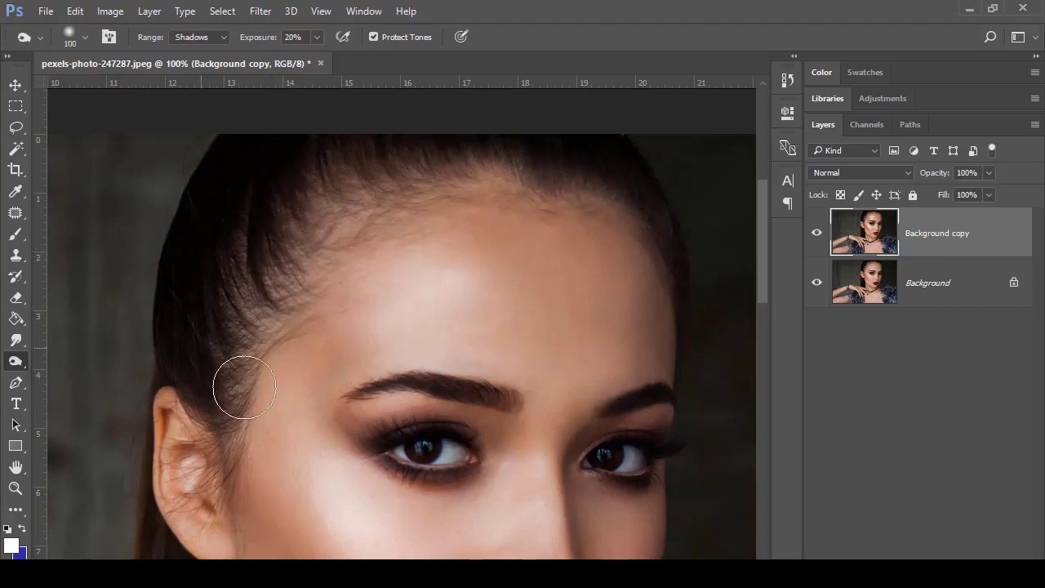
{"action": "scroll", "coordinate": [766, 284], "scroll_direction": "down", "scroll_amount": 10}
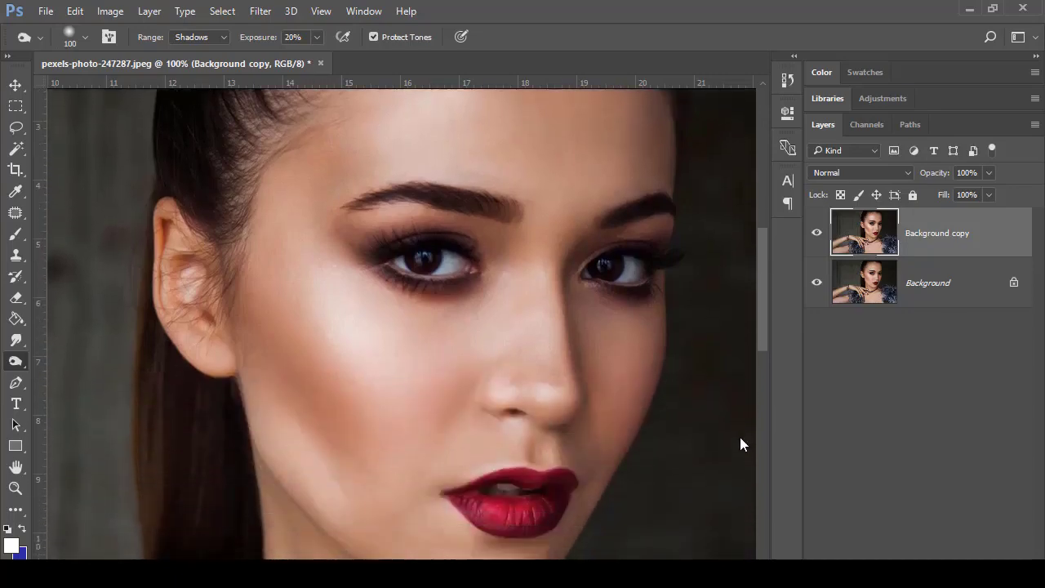
{"action": "scroll", "coordinate": [225, 194], "scroll_direction": "down", "scroll_amount": 5}
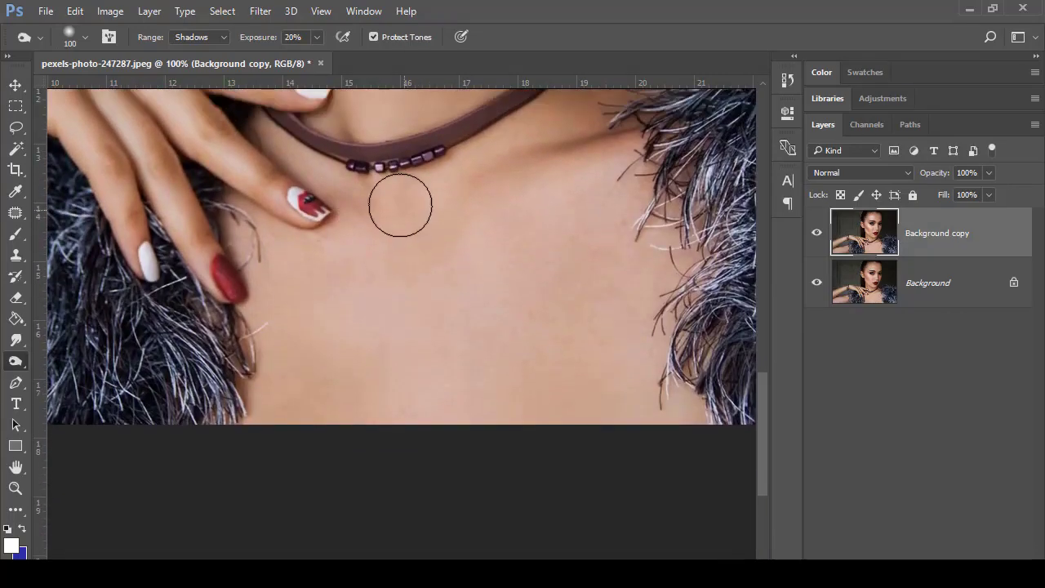
{"action": "left_click_drag", "start_coordinate": [317, 237], "coordinate": [409, 474]}
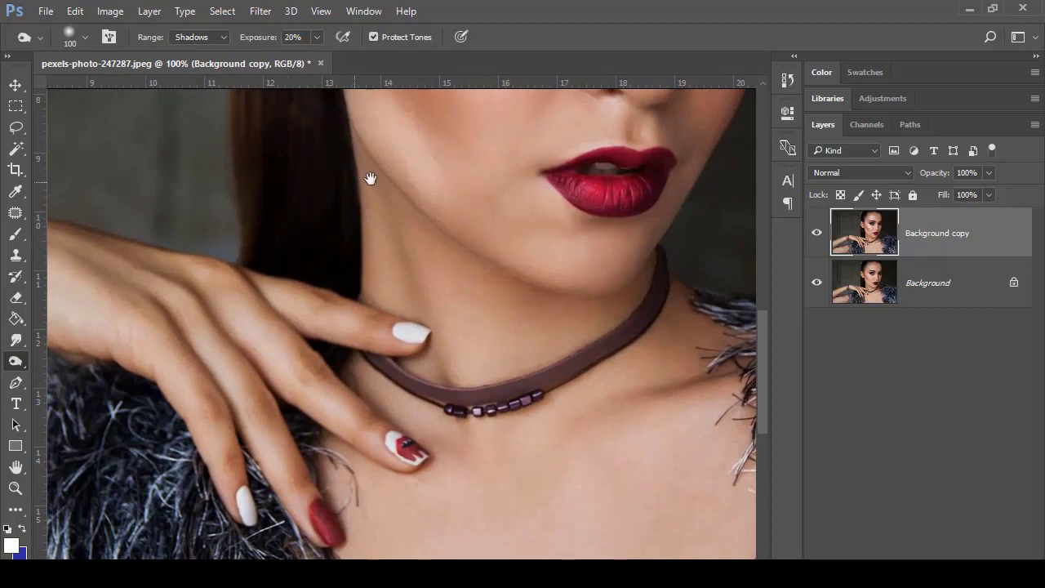
{"action": "left_click_drag", "start_coordinate": [368, 178], "coordinate": [378, 343]}
{"action": "mouse_move", "coordinate": [310, 330]}
{"action": "left_mouse_down"}
{"action": "mouse_move", "coordinate": [316, 281]}
{"action": "mouse_move", "coordinate": [275, 228]}
{"action": "mouse_move", "coordinate": [287, 366]}
{"action": "mouse_move", "coordinate": [315, 293]}
{"action": "left_mouse_up"}
Compare the whole portrait with the retouched Background copy layer hidden and shown
{"action": "key", "text": "z"}
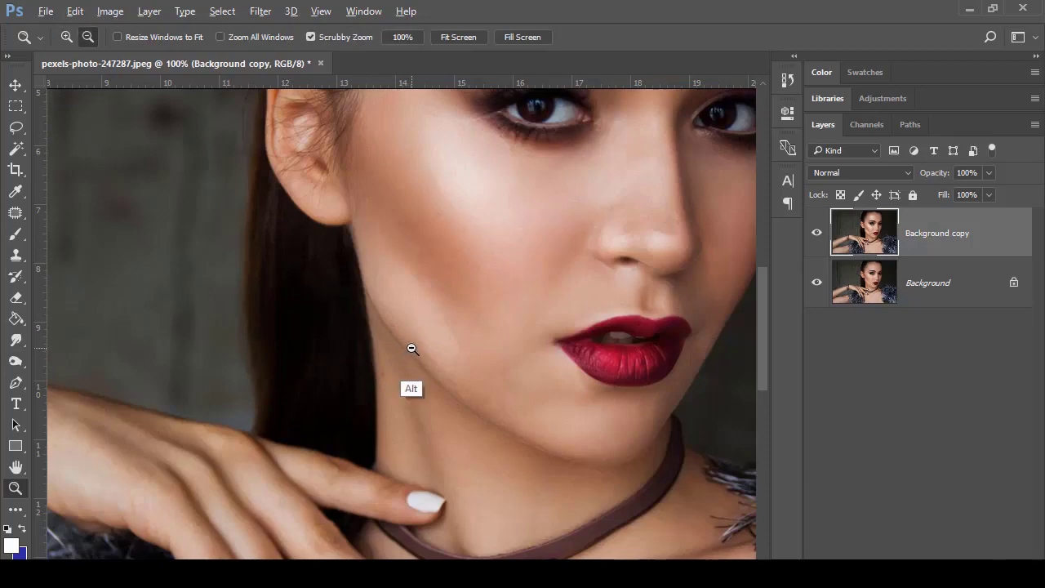
{"action": "left_click", "coordinate": [412, 348], "text": "alt"}
{"action": "left_click", "coordinate": [442, 356], "text": "alt"}
{"action": "left_click", "coordinate": [553, 321], "text": "alt"}
{"action": "left_click", "coordinate": [590, 307], "text": "alt"}
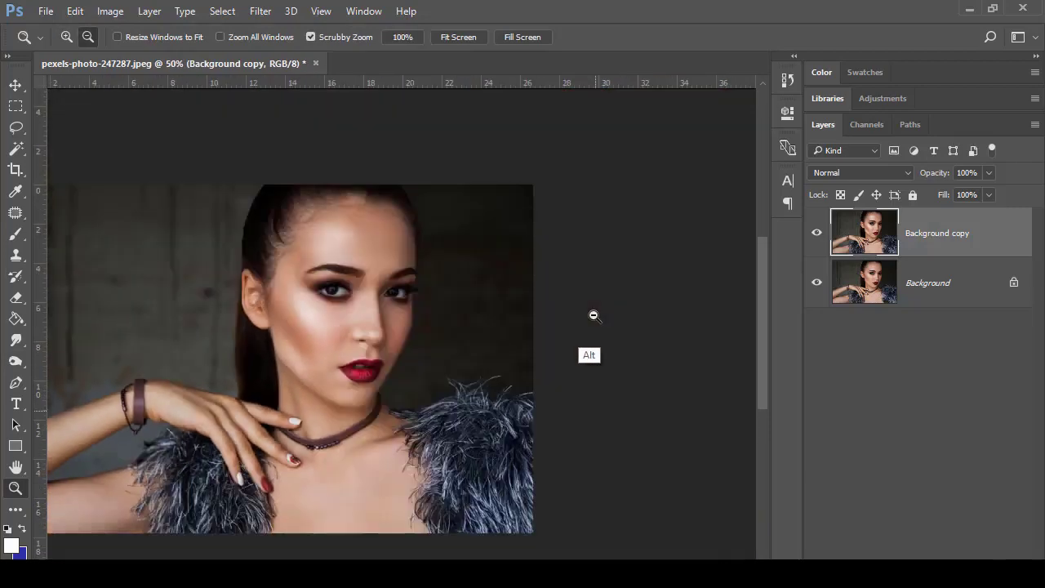
{"action": "left_click", "coordinate": [405, 317]}
{"action": "left_click_drag", "start_coordinate": [559, 269], "coordinate": [408, 304]}
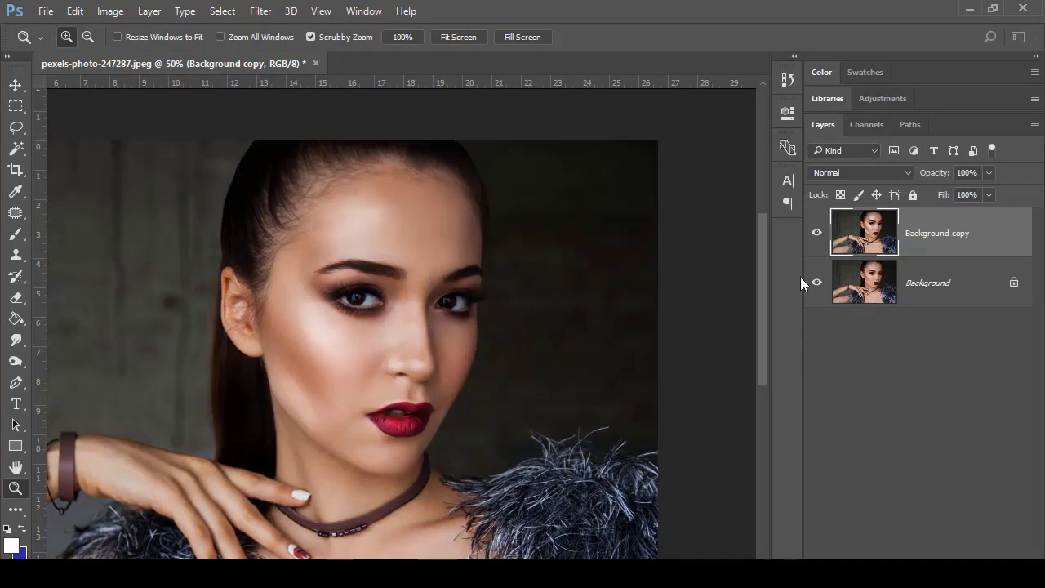
{"action": "left_click", "coordinate": [816, 233]}
{"action": "left_click_drag", "start_coordinate": [452, 298], "coordinate": [621, 296]}
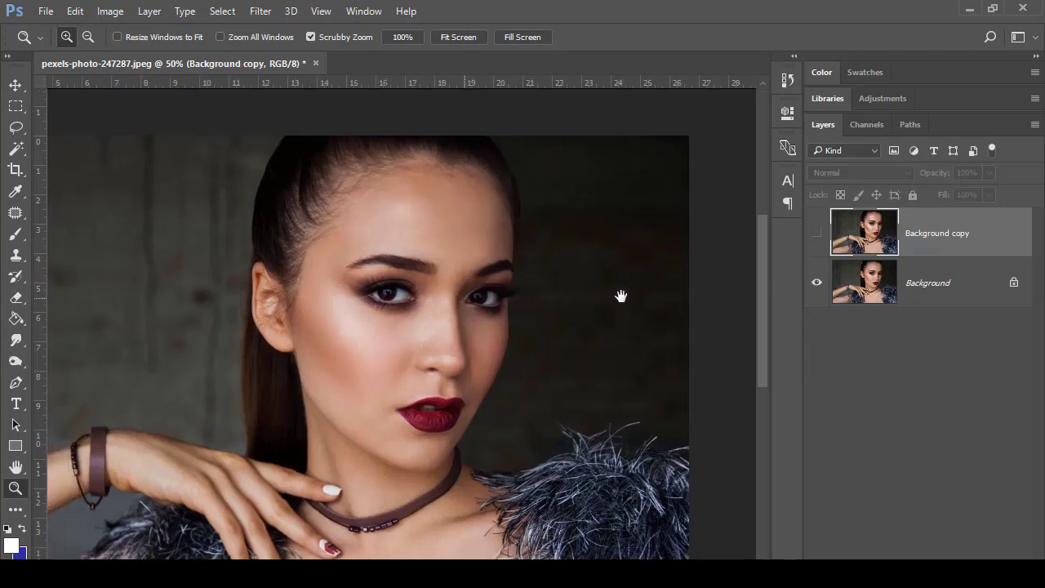
{"action": "left_click", "coordinate": [818, 233]}
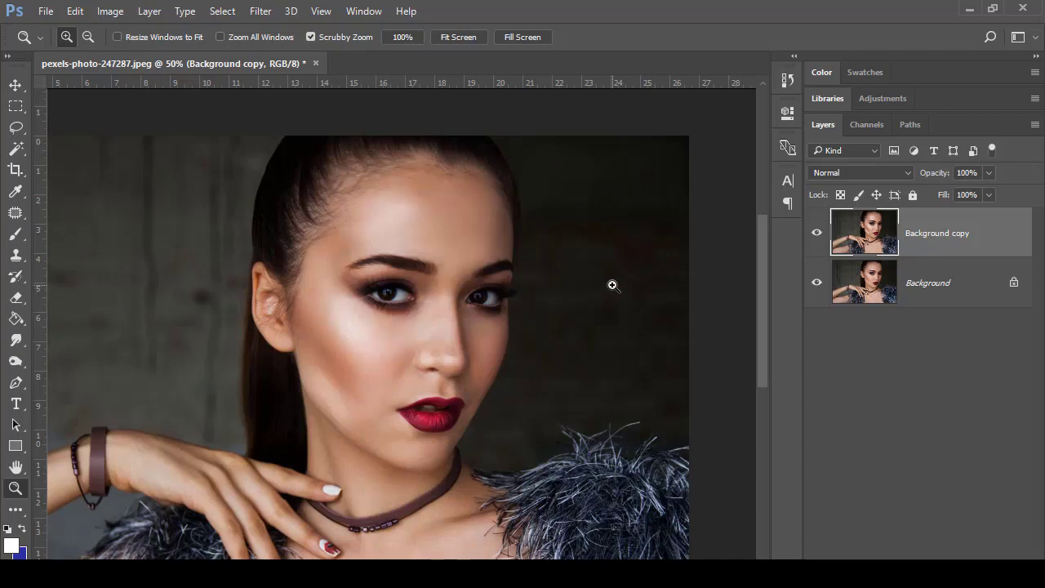
Brighten the cheekbone highlight and the area toward the chin with the Dodge tool, using Midtones, 8% exposure and 90 px and 70 px brushes
{"action": "left_click", "coordinate": [351, 374]}
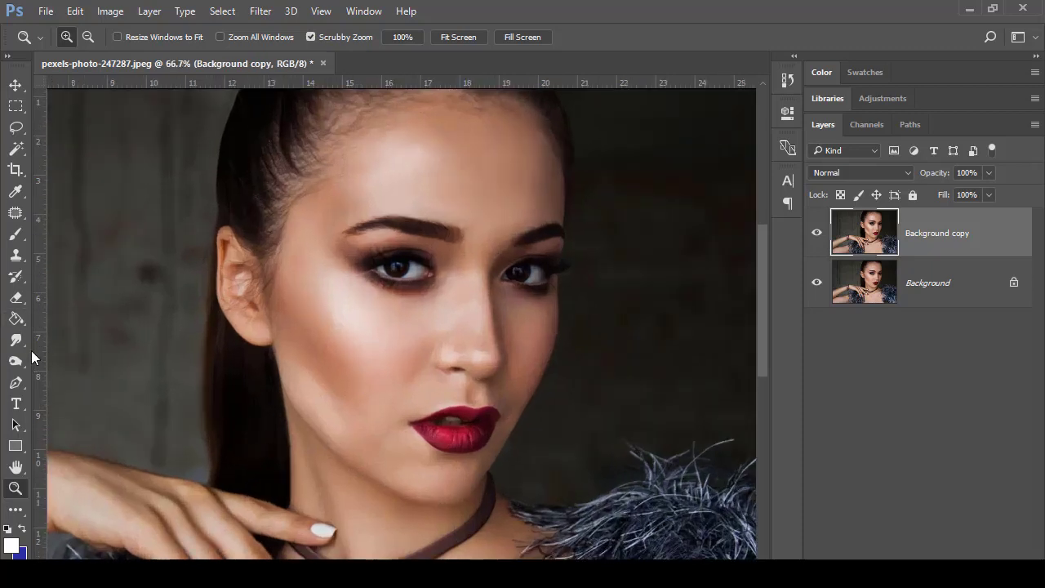
{"action": "left_click", "coordinate": [25, 363]}
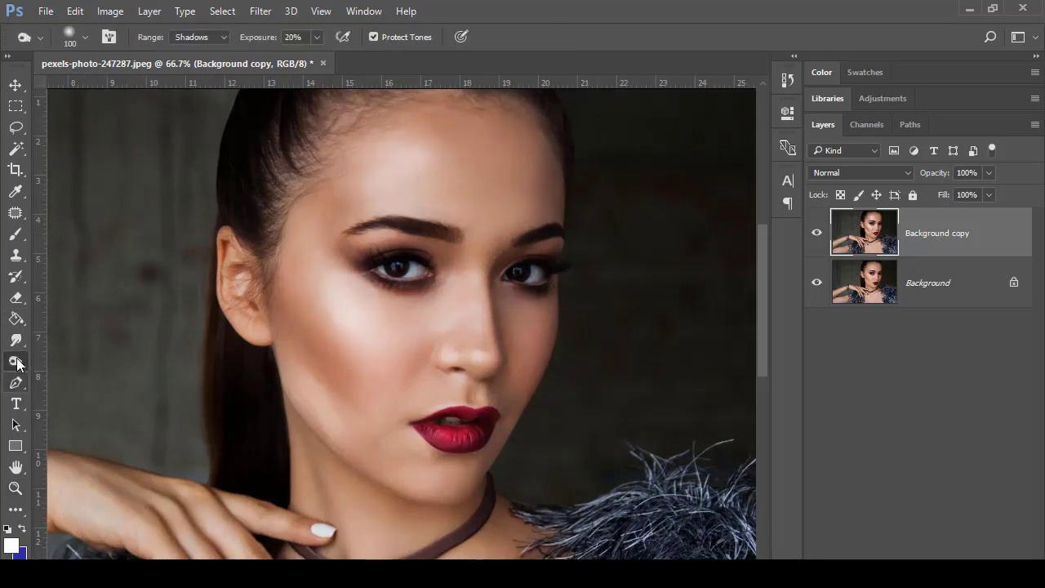
{"action": "left_click", "coordinate": [82, 361]}
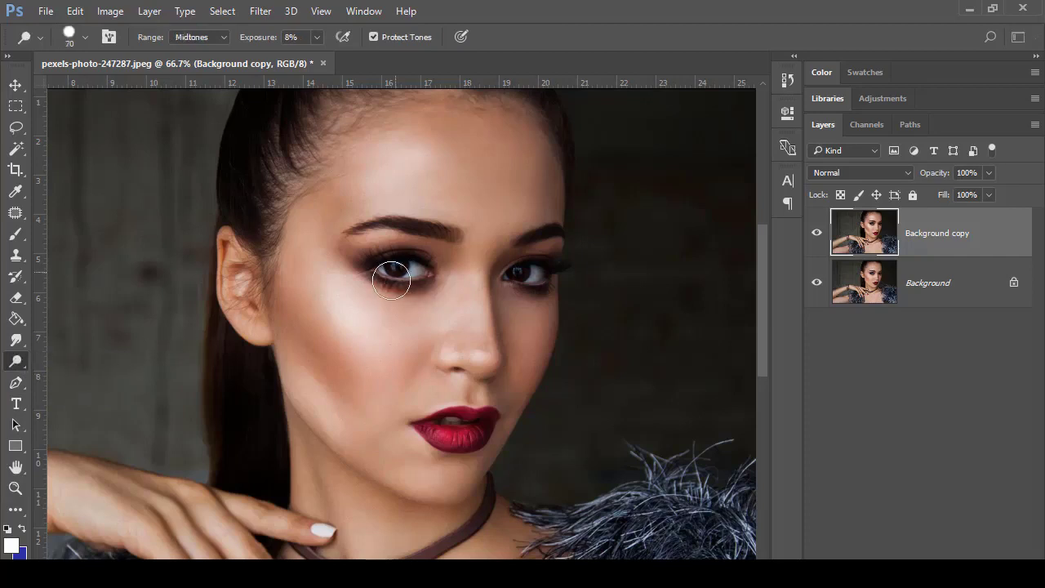
{"action": "key", "text": "bracketright"}
{"action": "key", "text": "bracketright"}
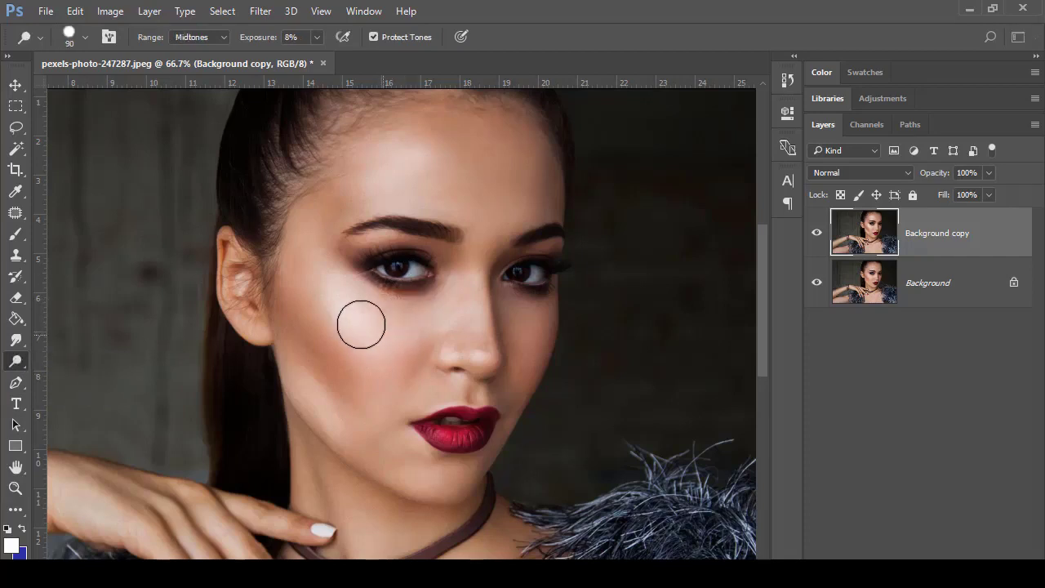
{"action": "mouse_move", "coordinate": [340, 318]}
{"action": "left_mouse_down"}
{"action": "mouse_move", "coordinate": [364, 355]}
{"action": "mouse_move", "coordinate": [326, 297]}
{"action": "mouse_move", "coordinate": [377, 368]}
{"action": "mouse_move", "coordinate": [313, 294]}
{"action": "mouse_move", "coordinate": [452, 386]}
{"action": "mouse_move", "coordinate": [389, 352]}
{"action": "mouse_move", "coordinate": [306, 284]}
{"action": "mouse_move", "coordinate": [339, 362]}
{"action": "mouse_move", "coordinate": [305, 330]}
{"action": "mouse_move", "coordinate": [307, 376]}
{"action": "mouse_move", "coordinate": [332, 416]}
{"action": "mouse_move", "coordinate": [411, 482]}
{"action": "left_mouse_up"}
{"action": "key", "text": "bracketleft"}
{"action": "key", "text": "bracketleft"}
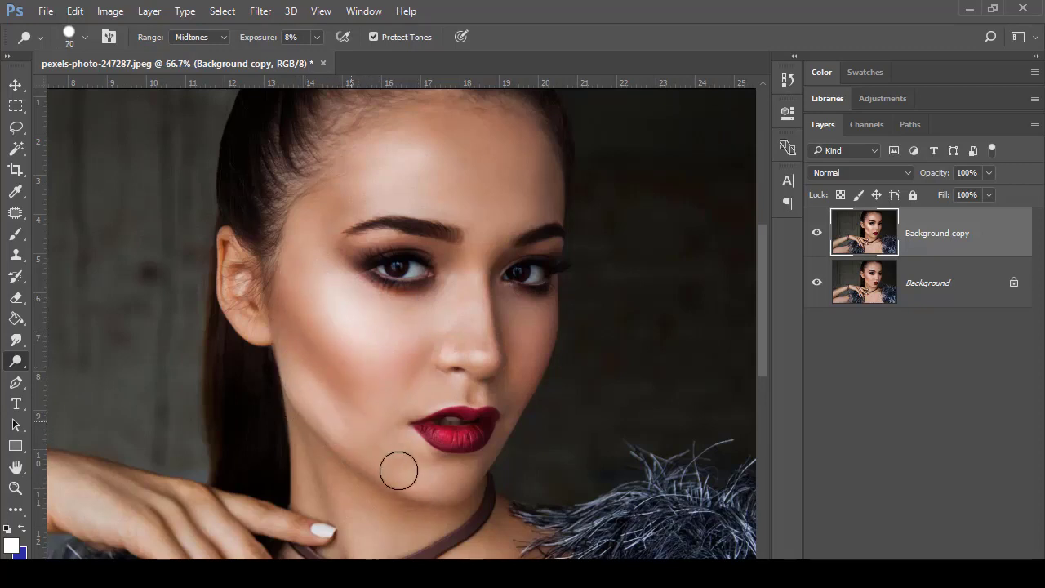
Touch up the forehead highlight with a 90 px Dodge brush and refine the cheek highlight with a 45 px brush
{"action": "key", "text": "bracketright"}
{"action": "key", "text": "bracketright"}
{"action": "key", "text": "bracketright"}
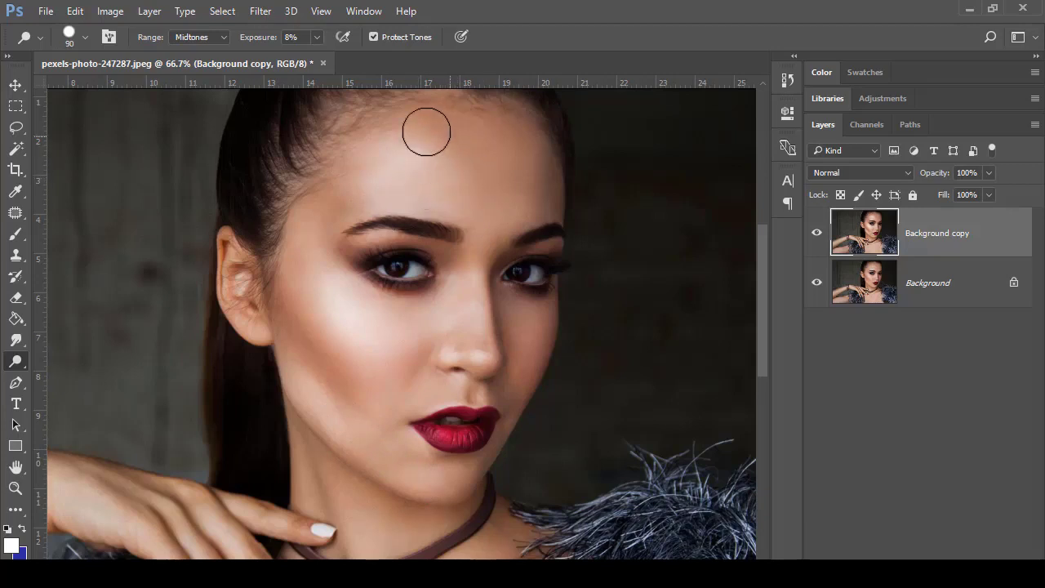
{"action": "key", "text": "bracketleft"}
{"action": "key", "text": "bracketleft"}
{"action": "key", "text": "bracketleft"}
{"action": "key", "text": "bracketleft"}
{"action": "key", "text": "bracketleft"}
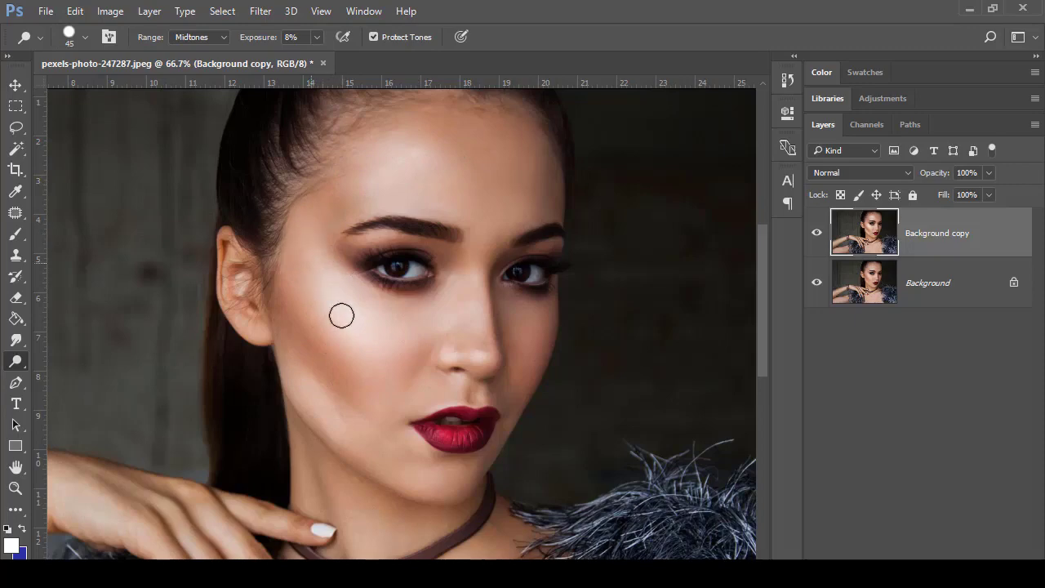
Compare the face before and after by repeatedly hiding and showing the Background copy layer, and review the full portrait
{"action": "key", "text": "z"}
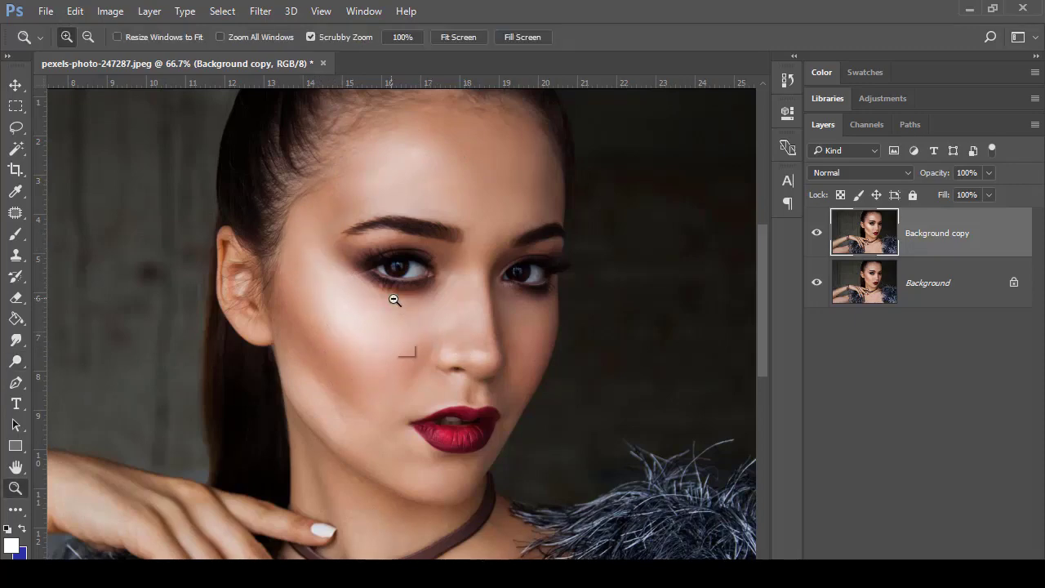
{"action": "left_click", "coordinate": [398, 303], "text": "alt"}
{"action": "left_click", "coordinate": [428, 313], "text": "alt"}
{"action": "left_click", "coordinate": [512, 201]}
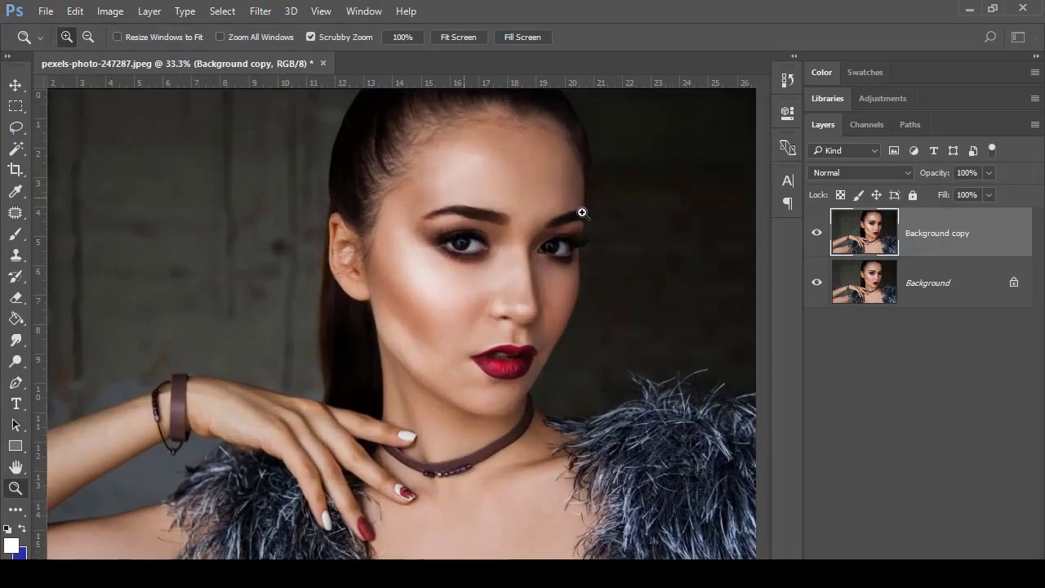
{"action": "left_click_drag", "start_coordinate": [476, 226], "coordinate": [432, 269]}
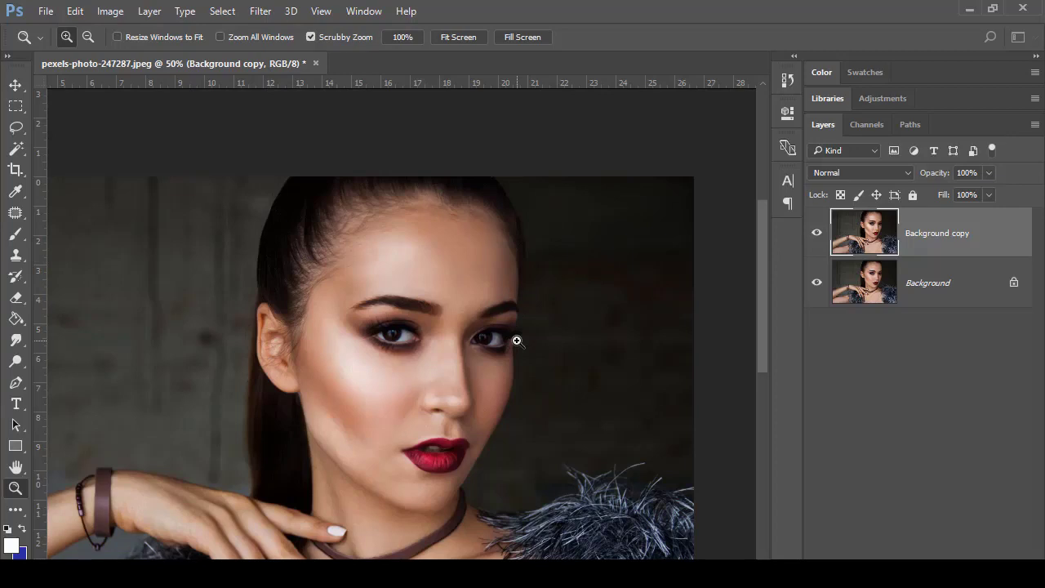
{"action": "left_click", "coordinate": [819, 237]}
{"action": "left_click", "coordinate": [817, 240]}
{"action": "left_click", "coordinate": [818, 239]}
{"action": "left_click", "coordinate": [817, 238]}
{"action": "left_click", "coordinate": [817, 238]}
{"action": "left_click", "coordinate": [816, 237]}
{"action": "key", "text": "alt"}
{"action": "left_click", "coordinate": [443, 313], "text": "alt"}
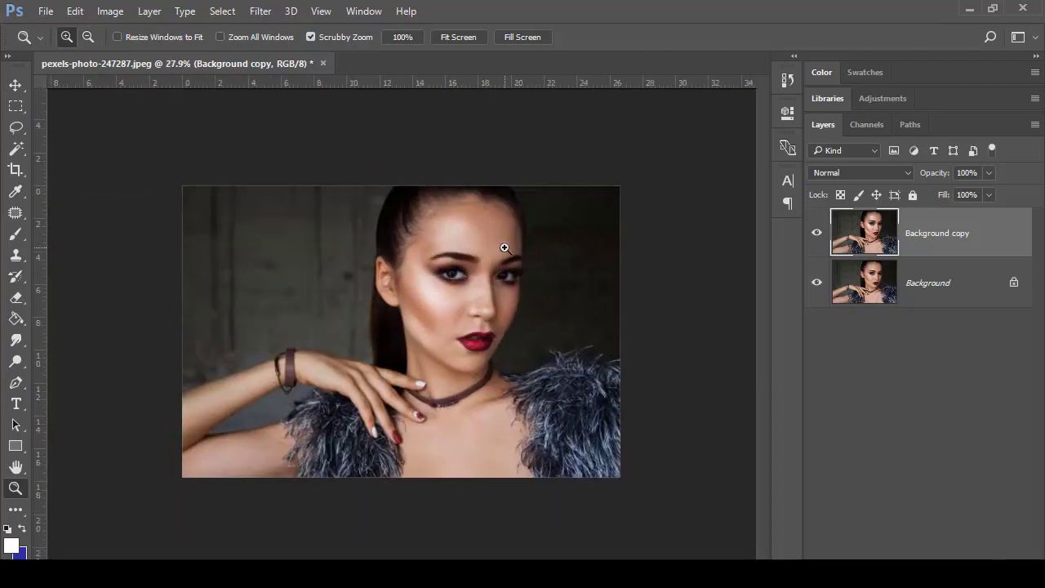
{"action": "left_click_drag", "start_coordinate": [531, 243], "coordinate": [540, 243]}
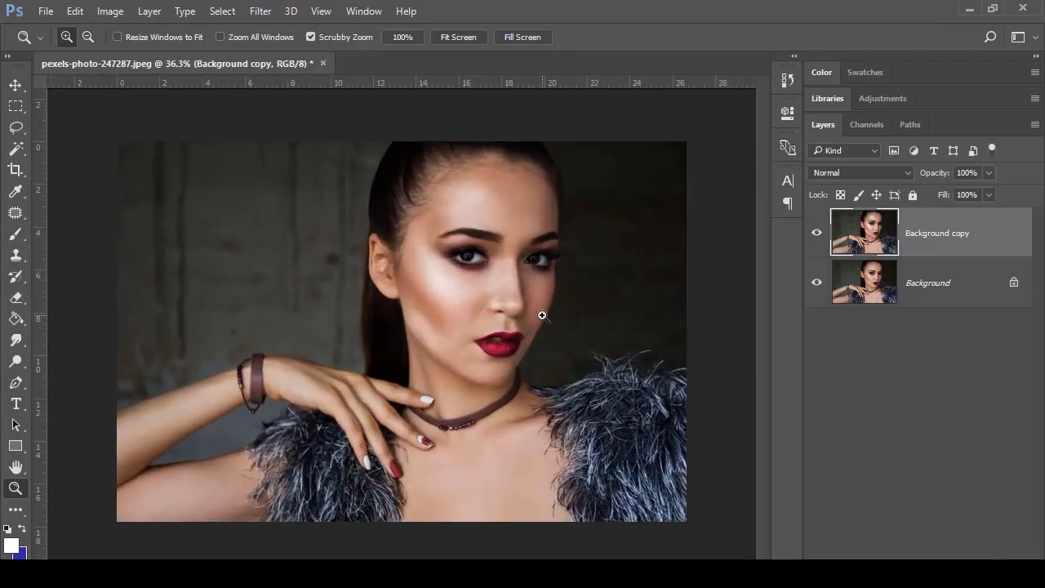